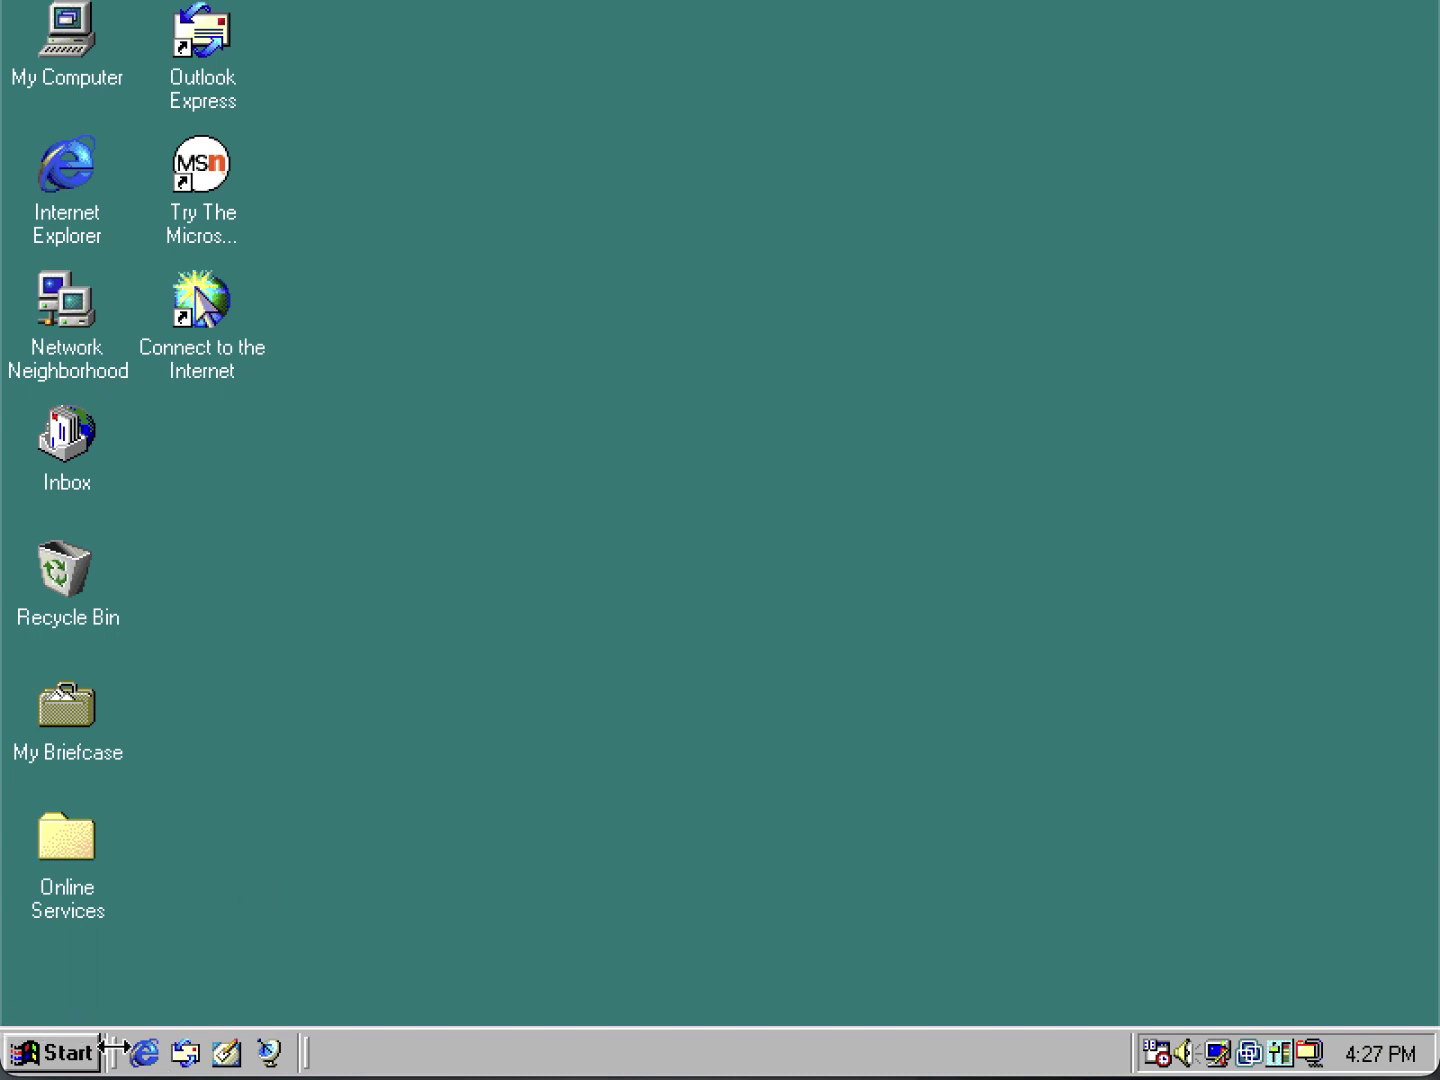
Open the Control Panel from My Computer.
{"action": "left_click", "coordinate": [68, 1060]}
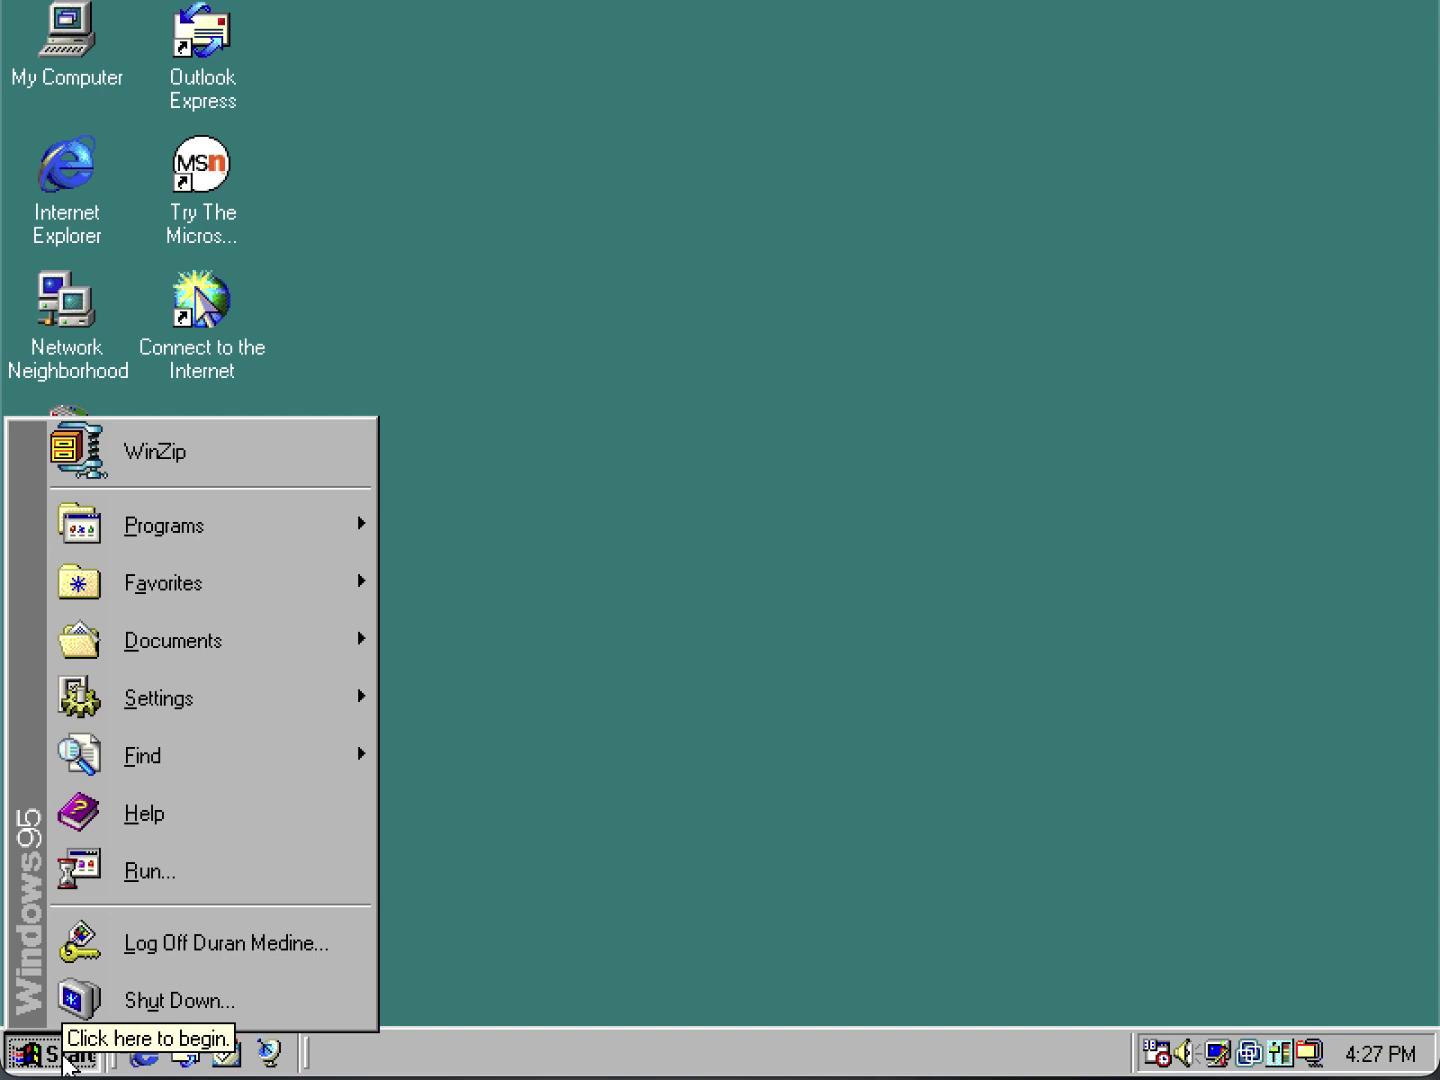
{"action": "left_click", "coordinate": [68, 1060]}
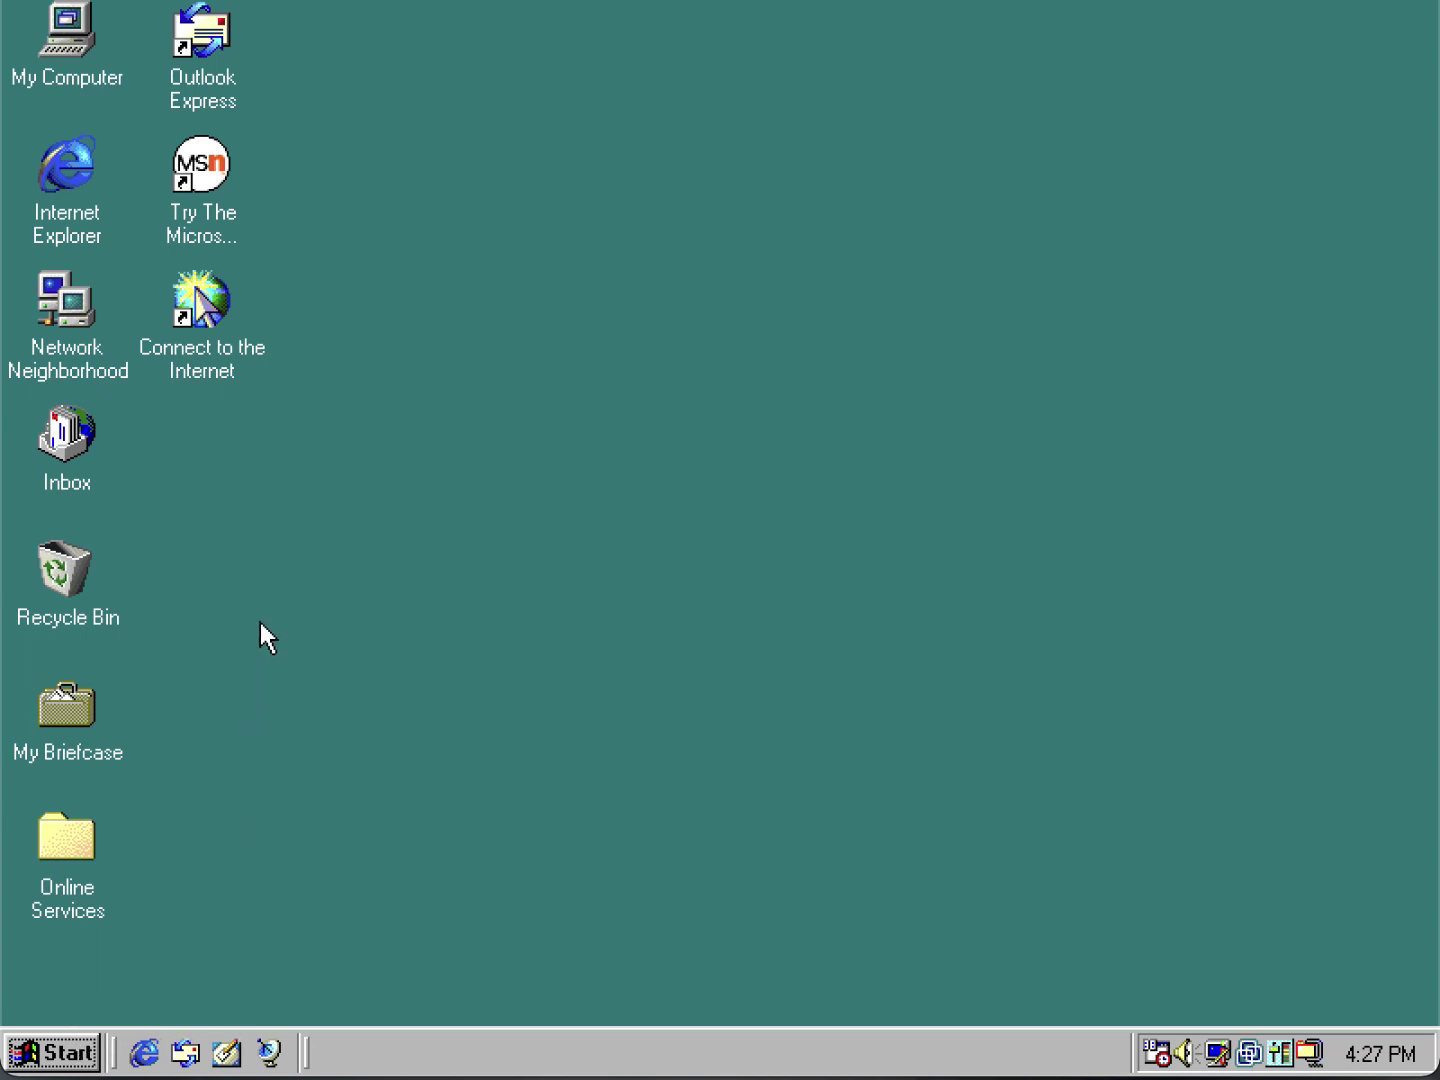
{"action": "double_click", "coordinate": [82, 25]}
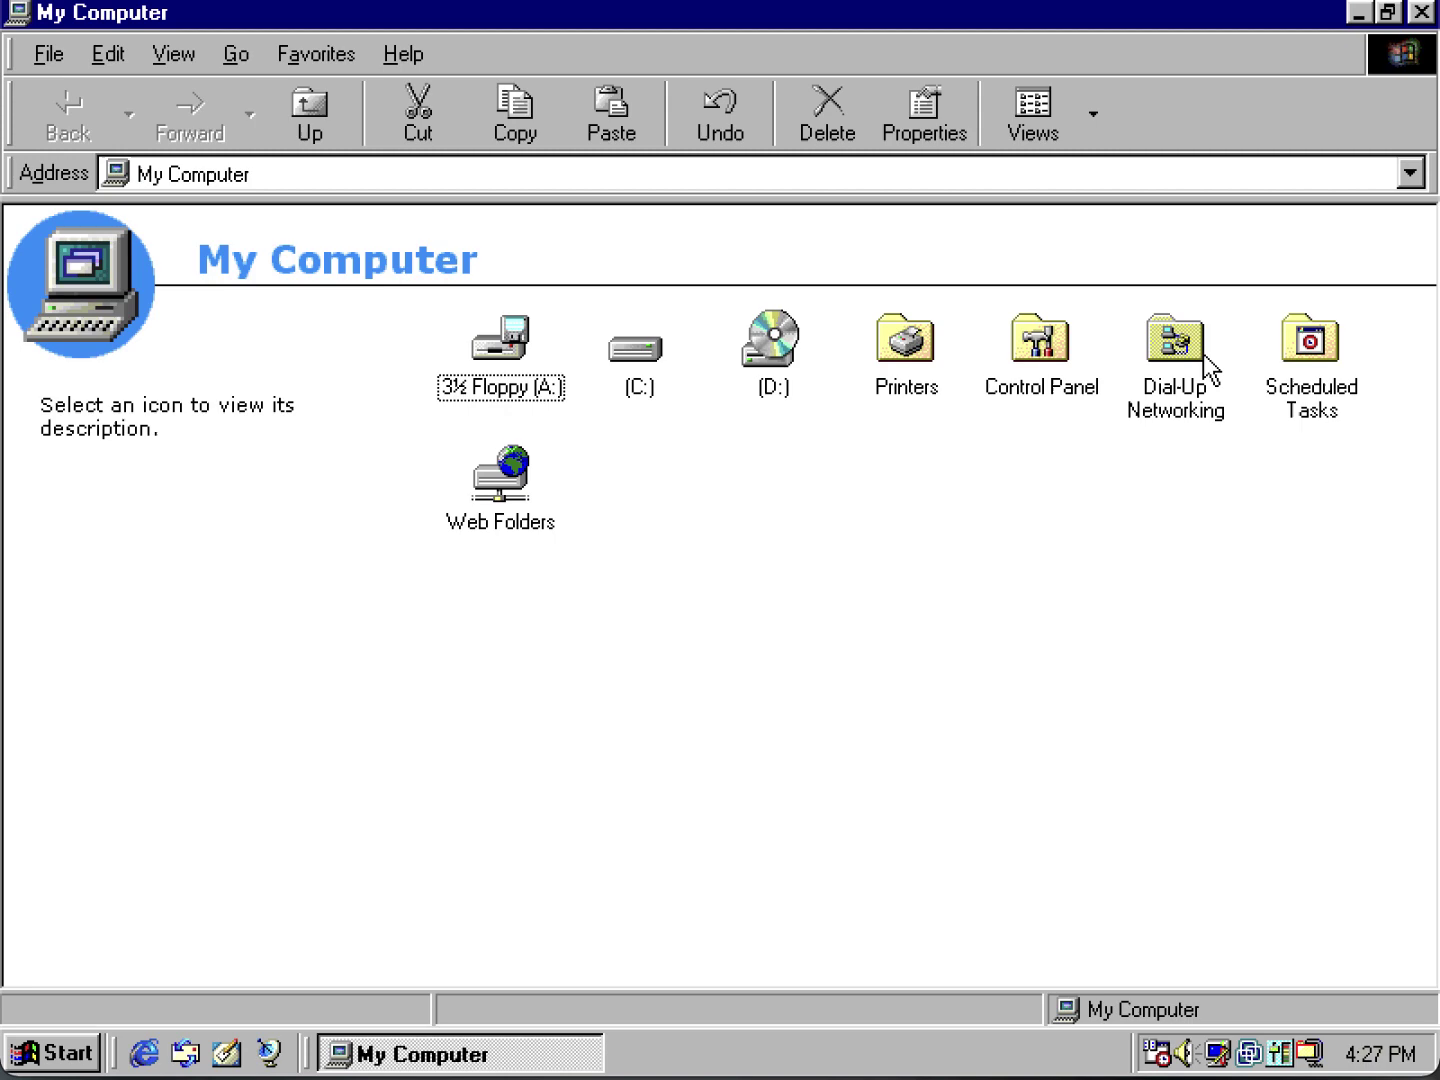
{"action": "double_click", "coordinate": [1028, 345]}
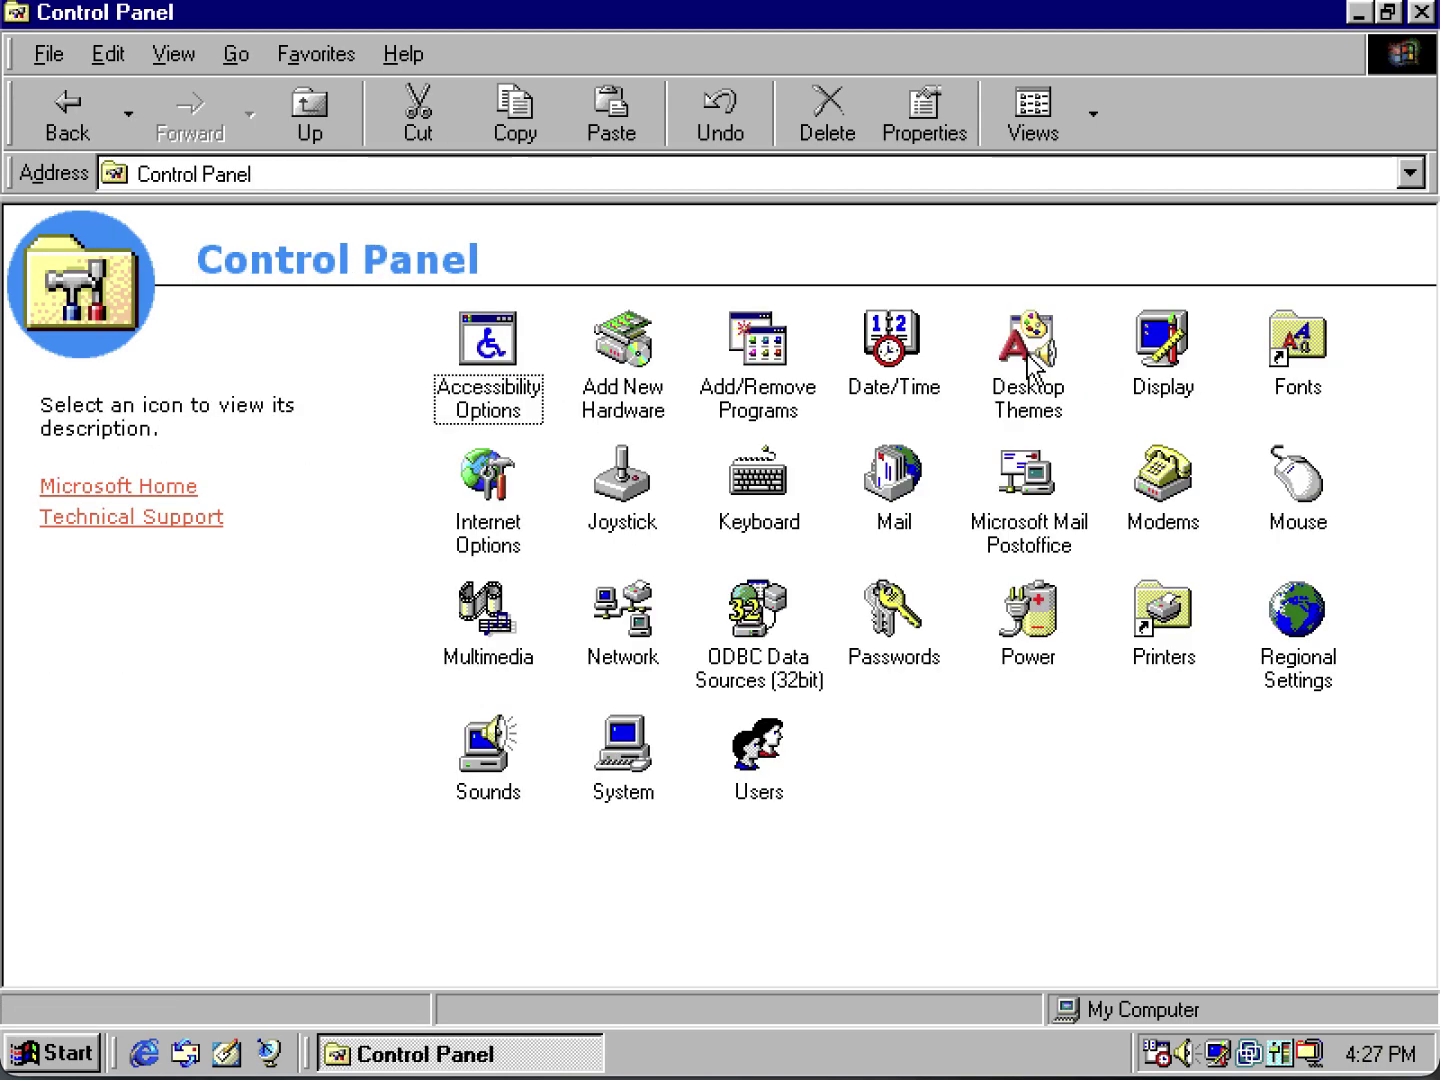
In Network settings, confirm Primary Network Logon is Windows Logon, then cancel without changes.
{"action": "left_click", "coordinate": [655, 625]}
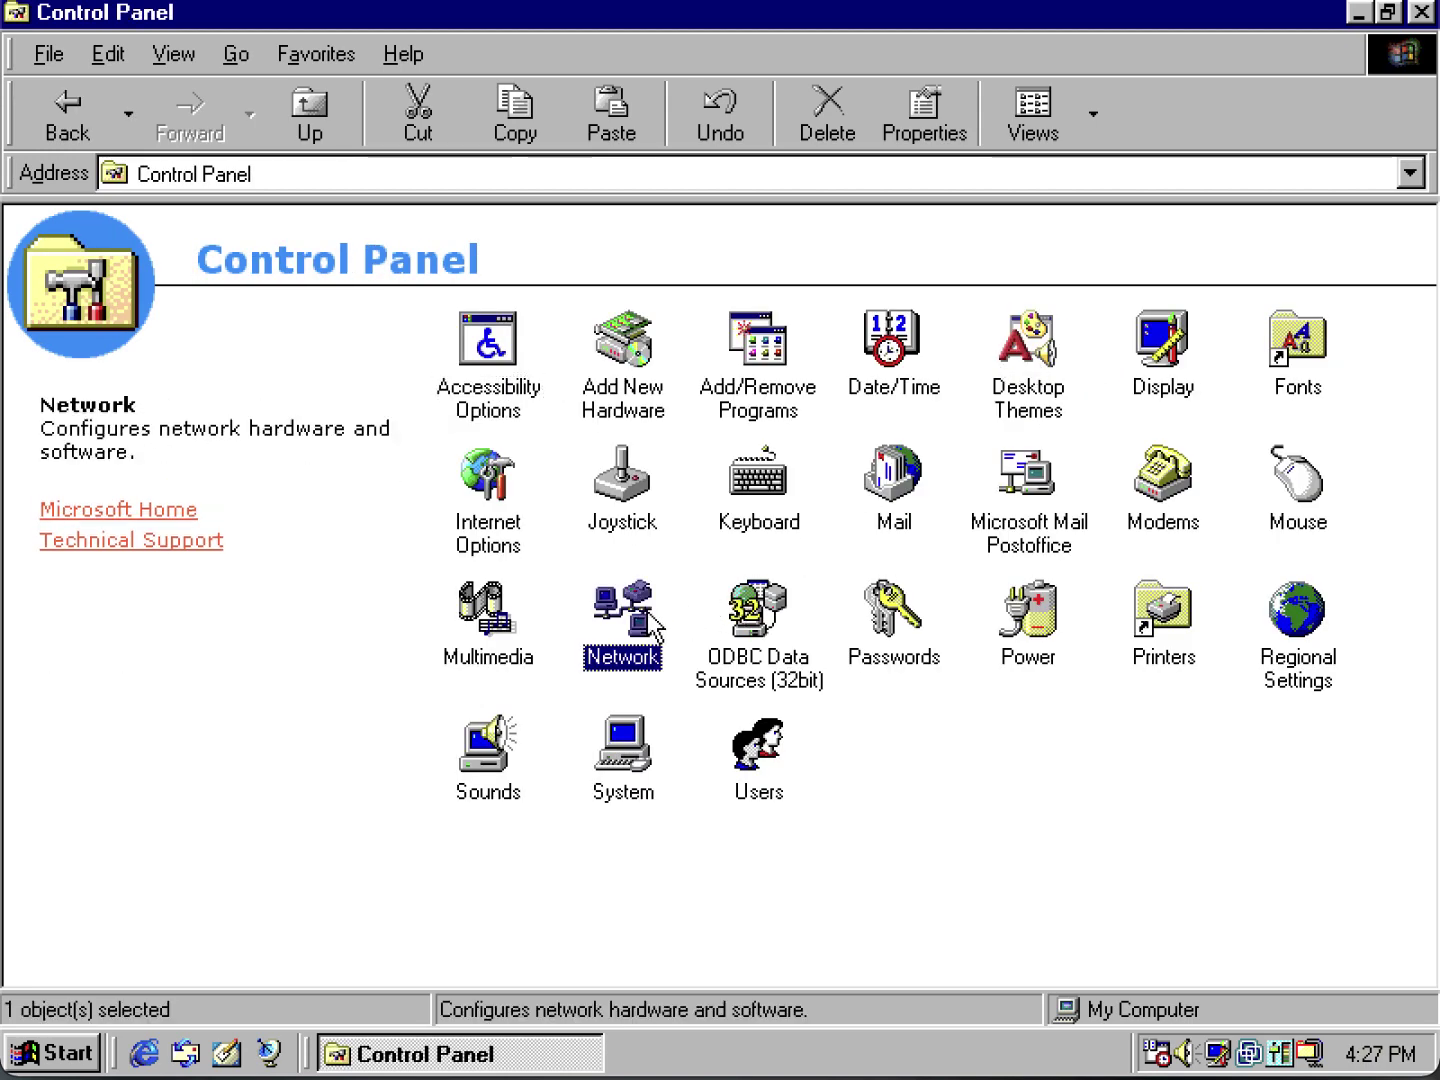
{"action": "double_click", "coordinate": [653, 613]}
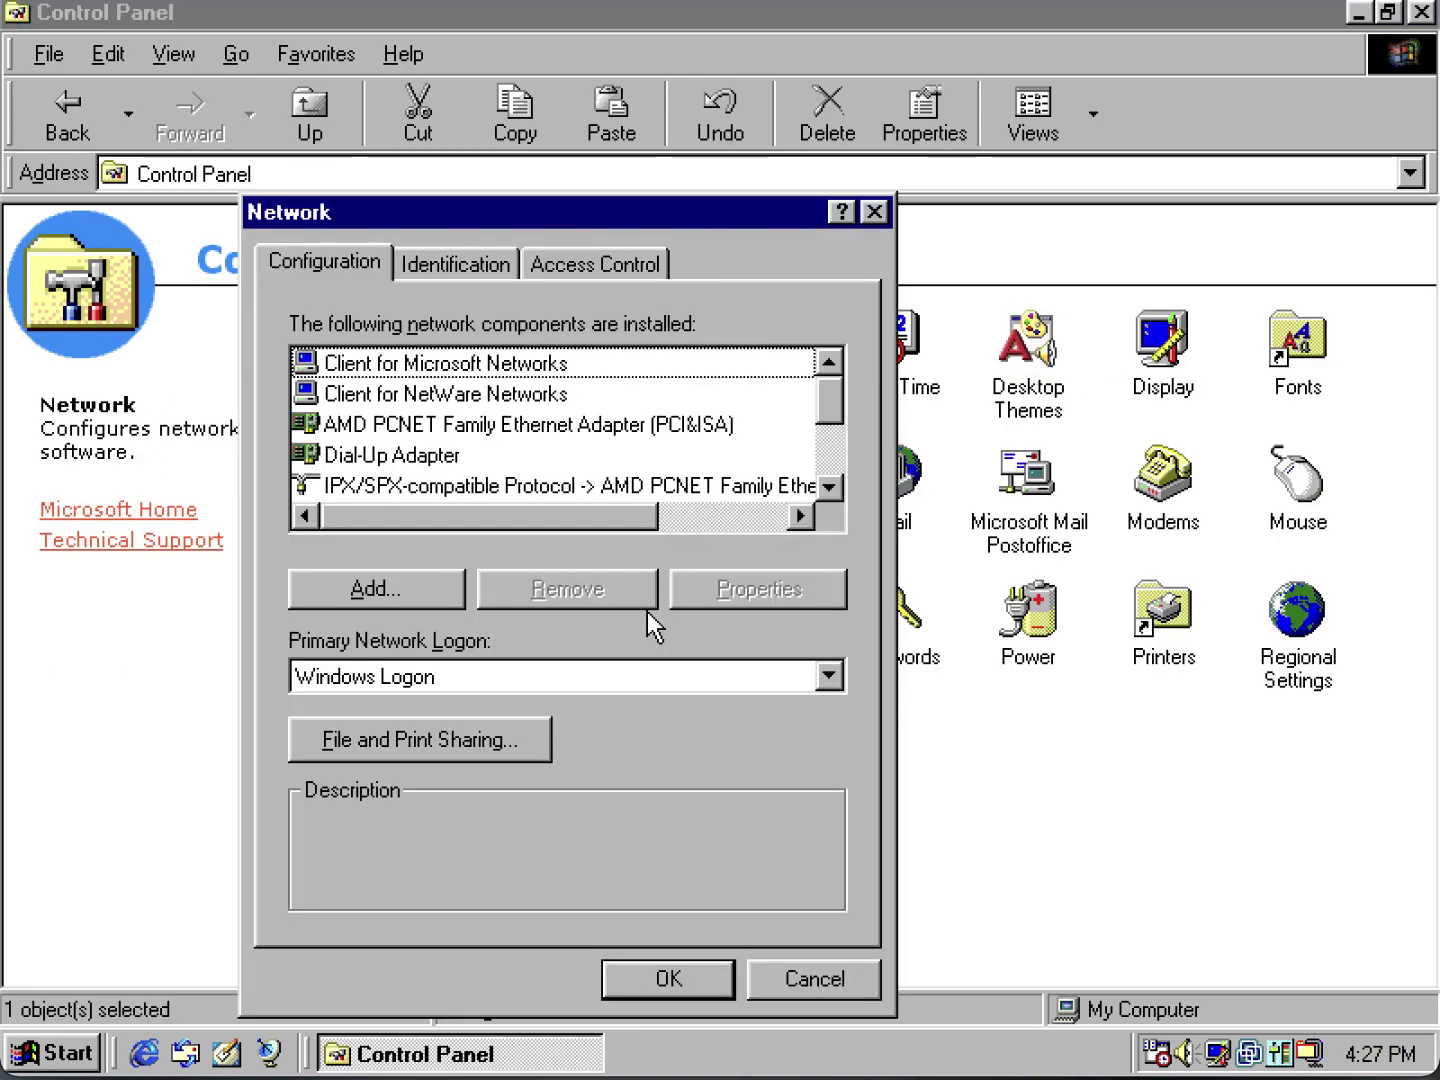
{"action": "left_click", "coordinate": [372, 366]}
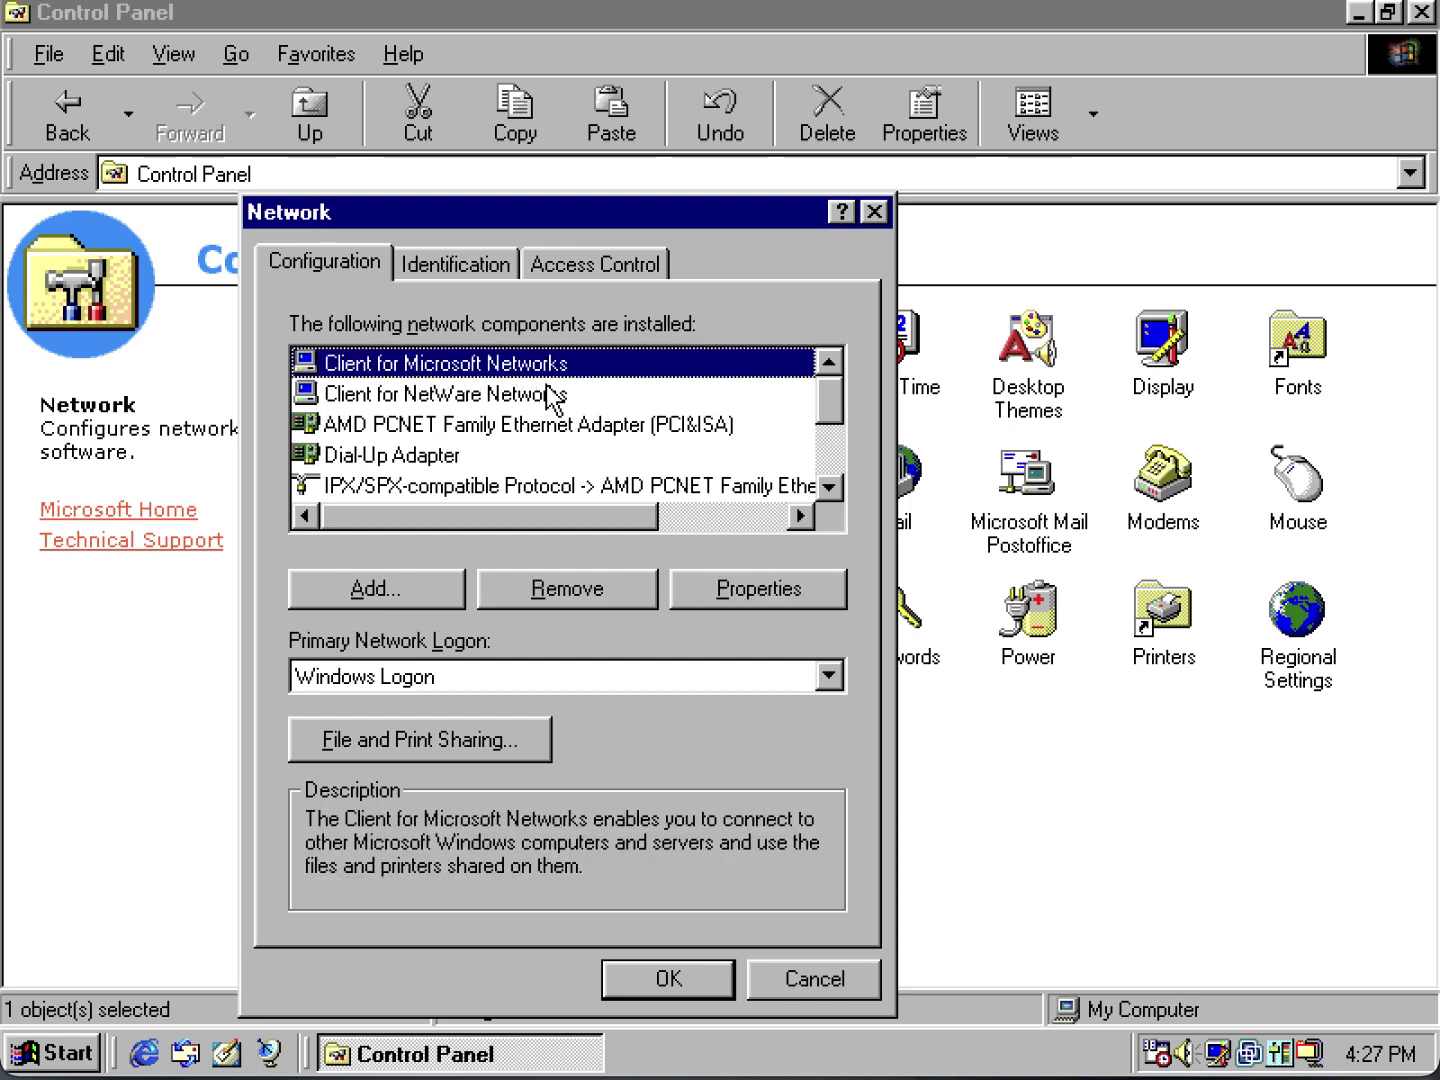
{"action": "left_click", "coordinate": [354, 680]}
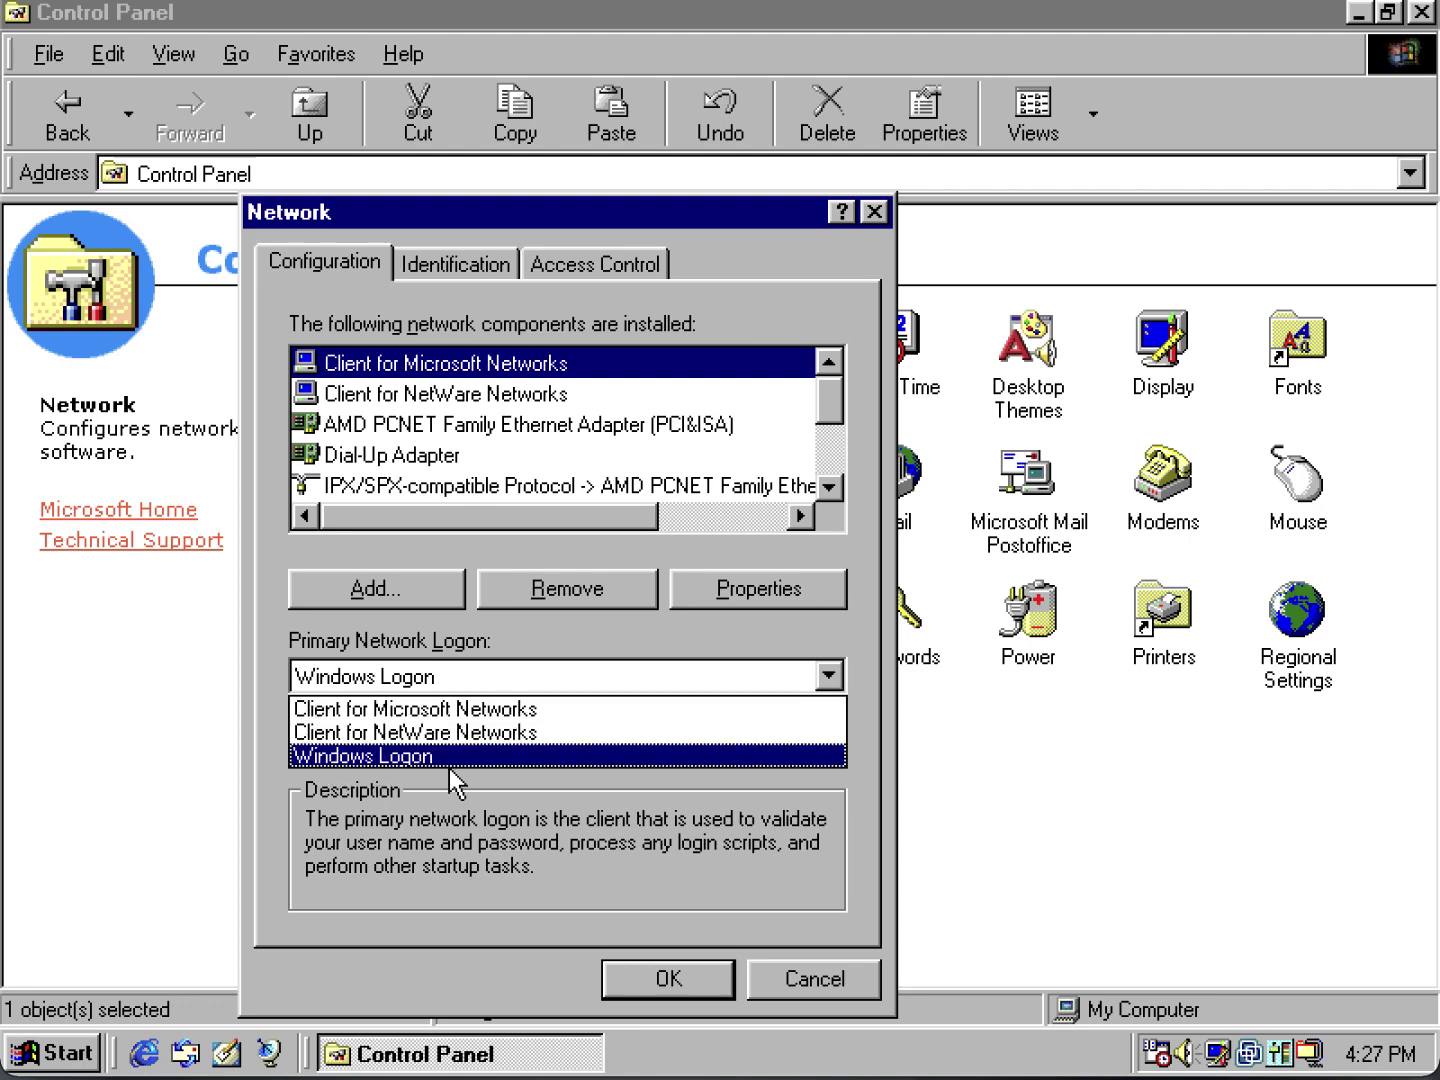
{"action": "left_click", "coordinate": [791, 962]}
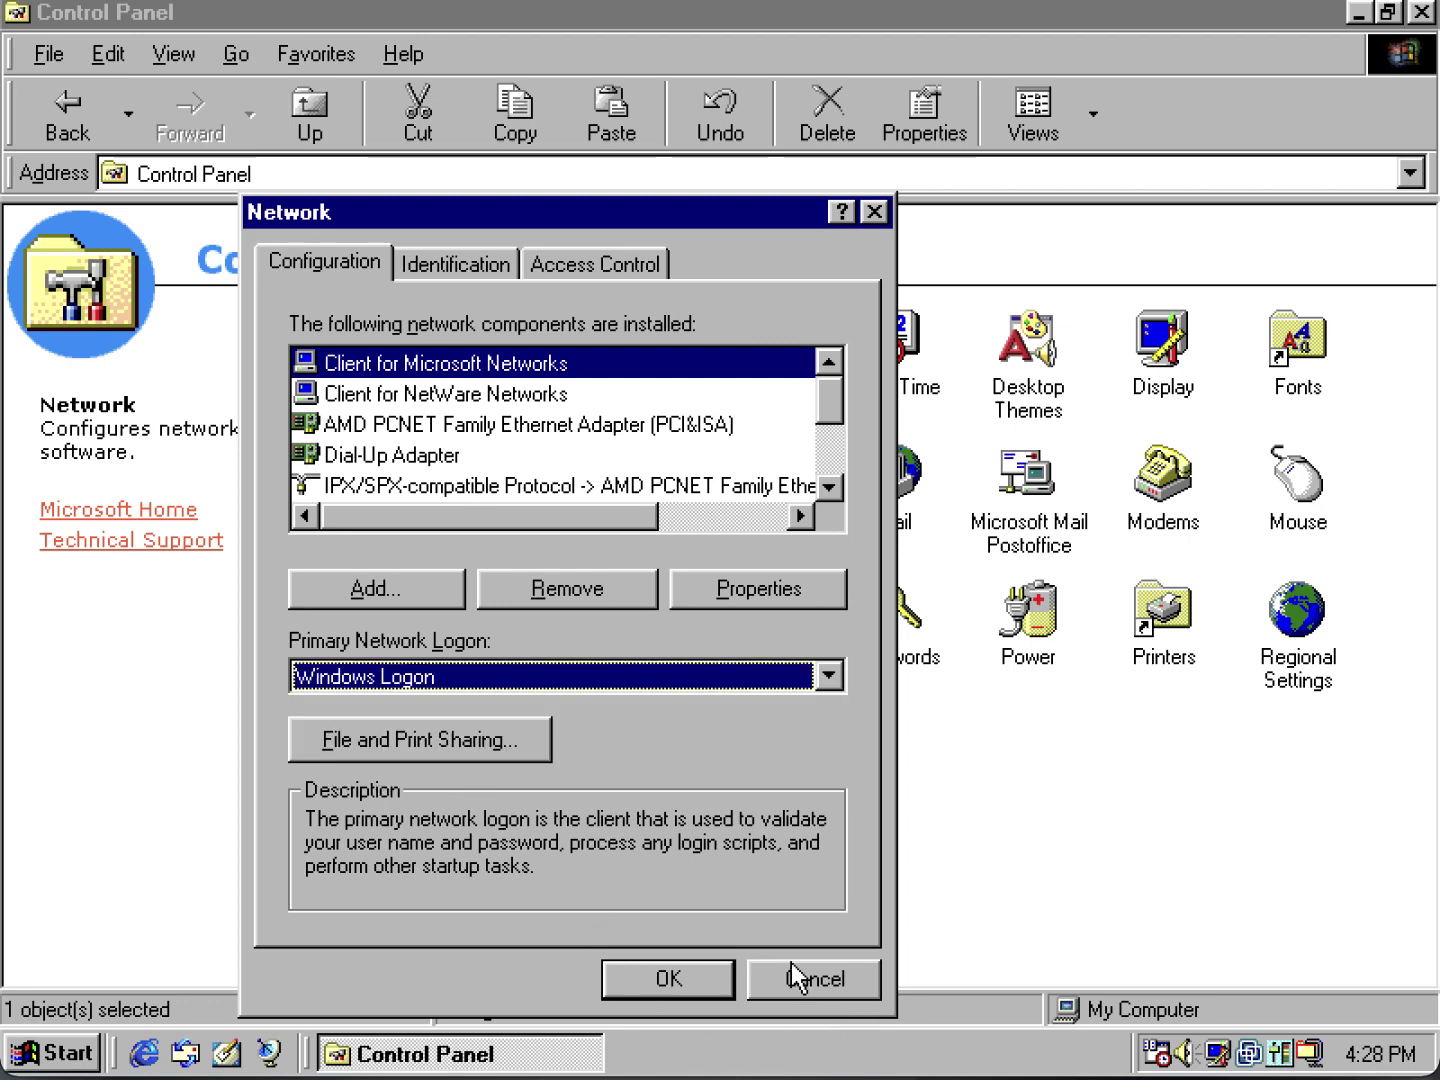
{"action": "left_click", "coordinate": [790, 962]}
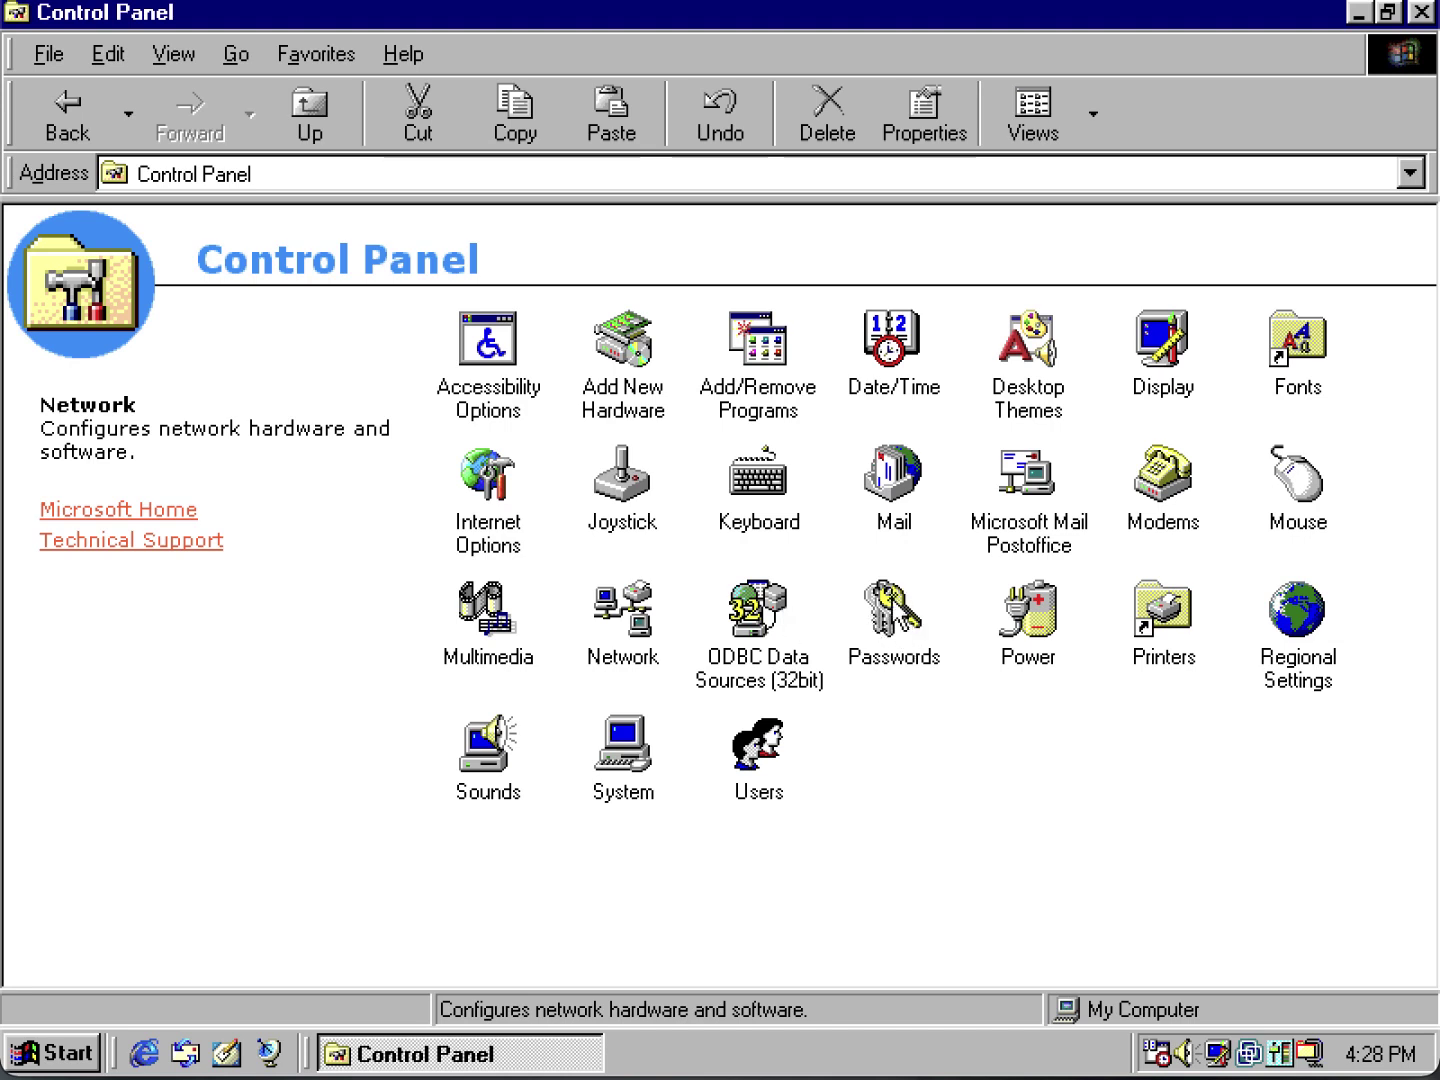
Set a blank Windows password in Passwords Properties, then bring up the Control Panel taskbar menu.
{"action": "double_click", "coordinate": [895, 628]}
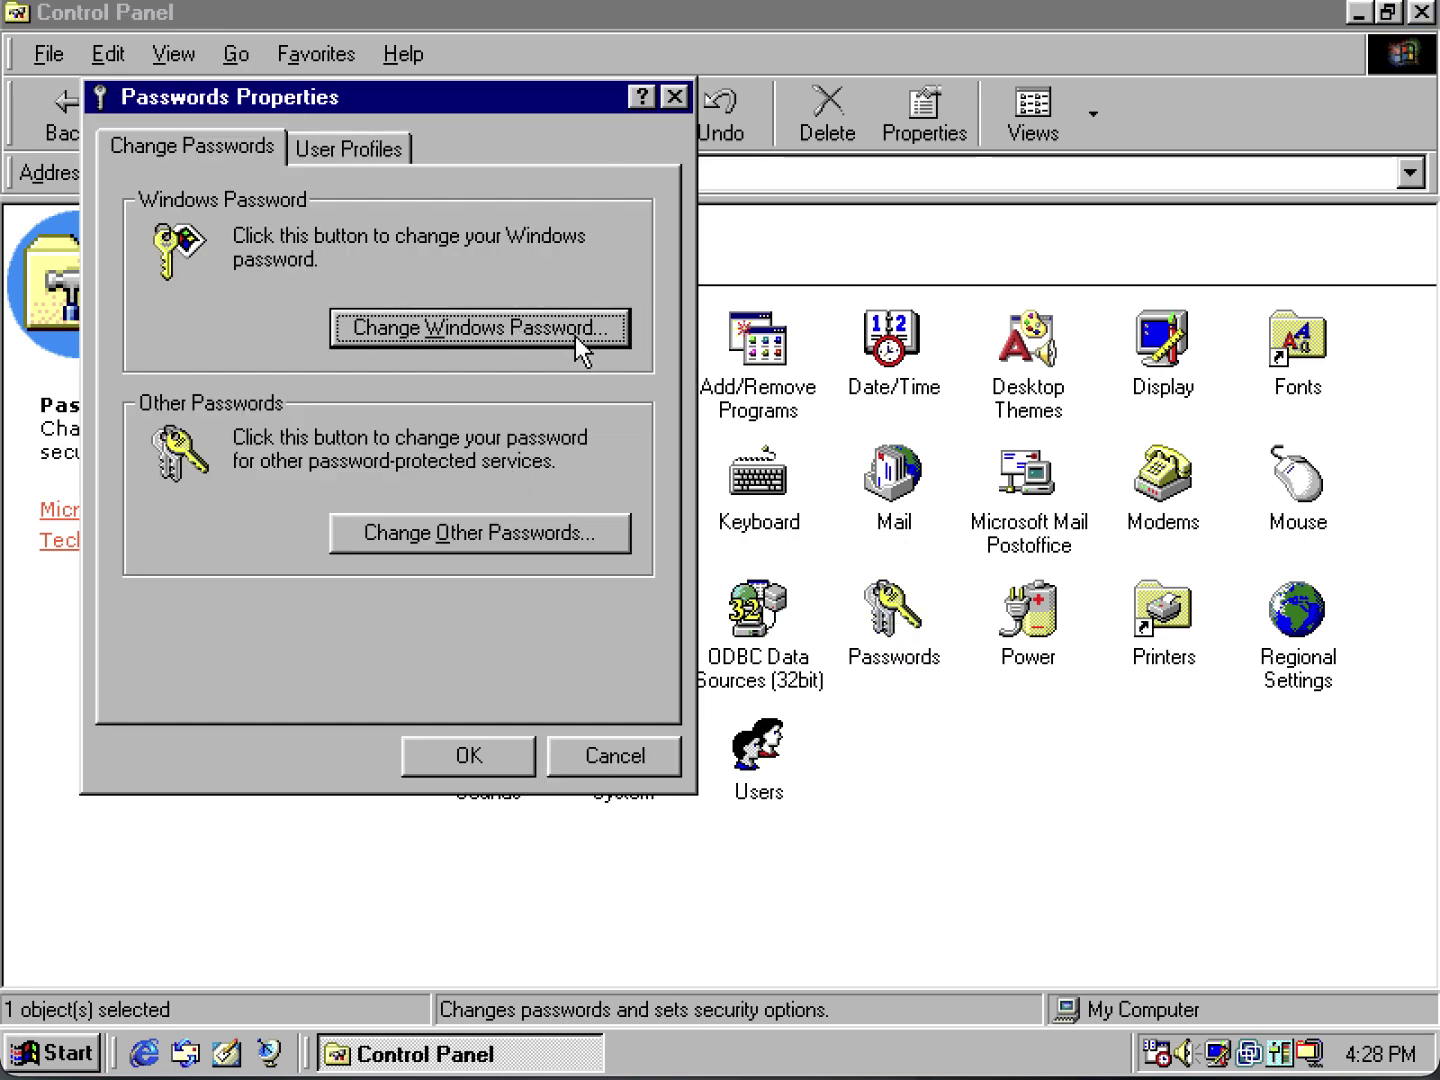
{"action": "left_click", "coordinate": [372, 343]}
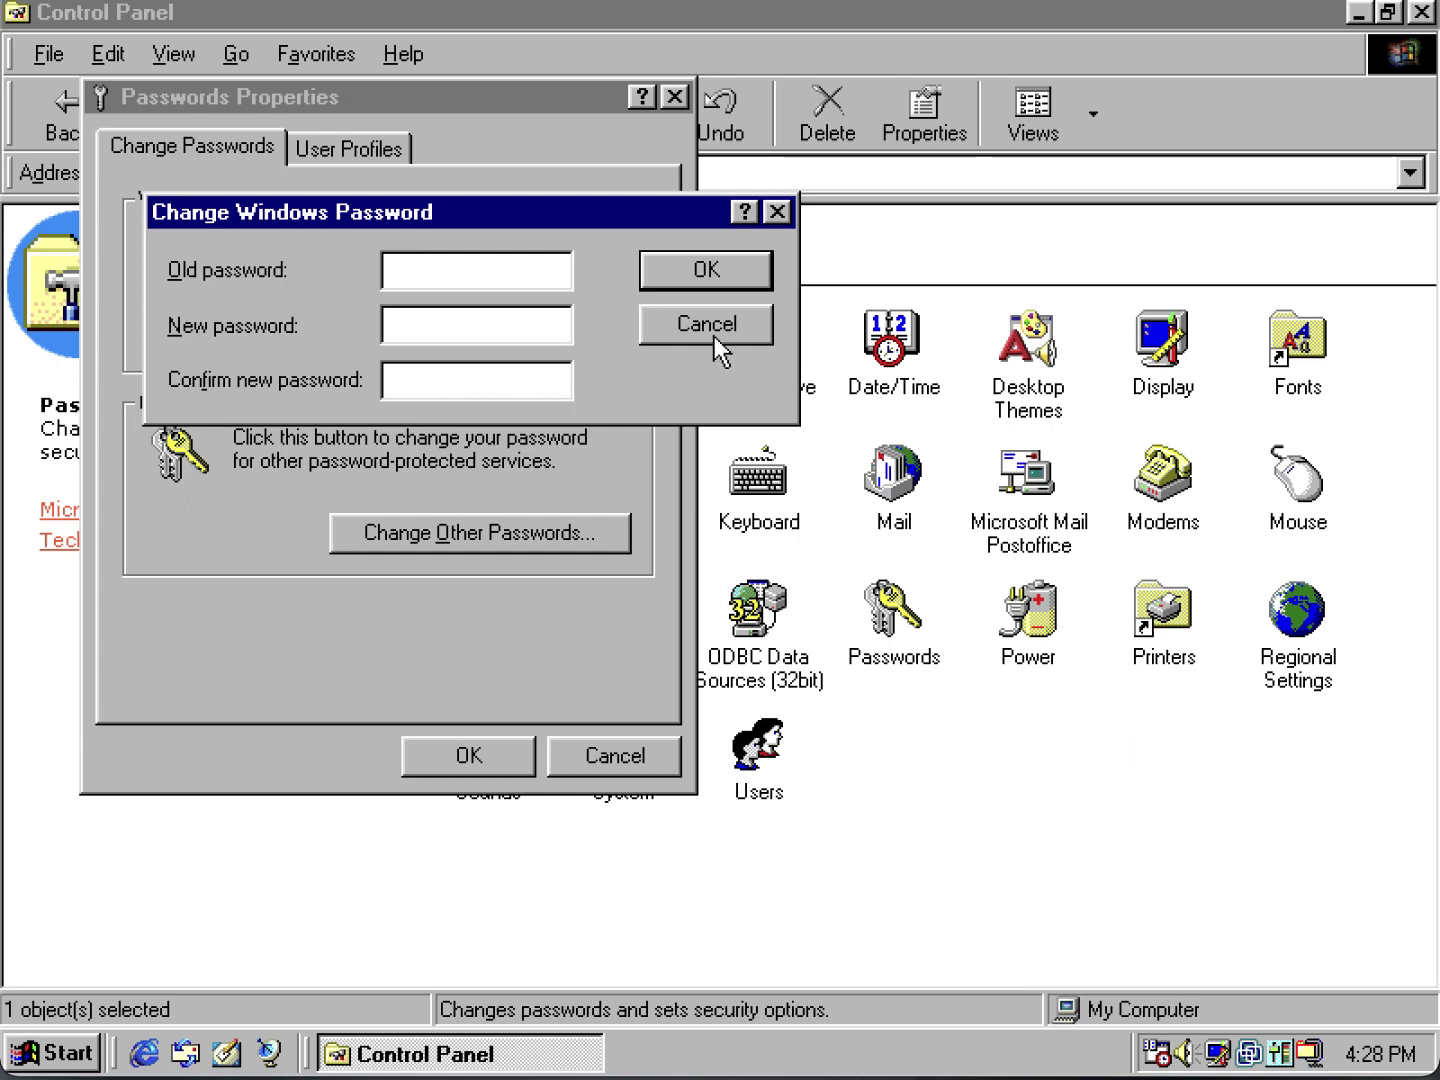
{"action": "left_click", "coordinate": [683, 280]}
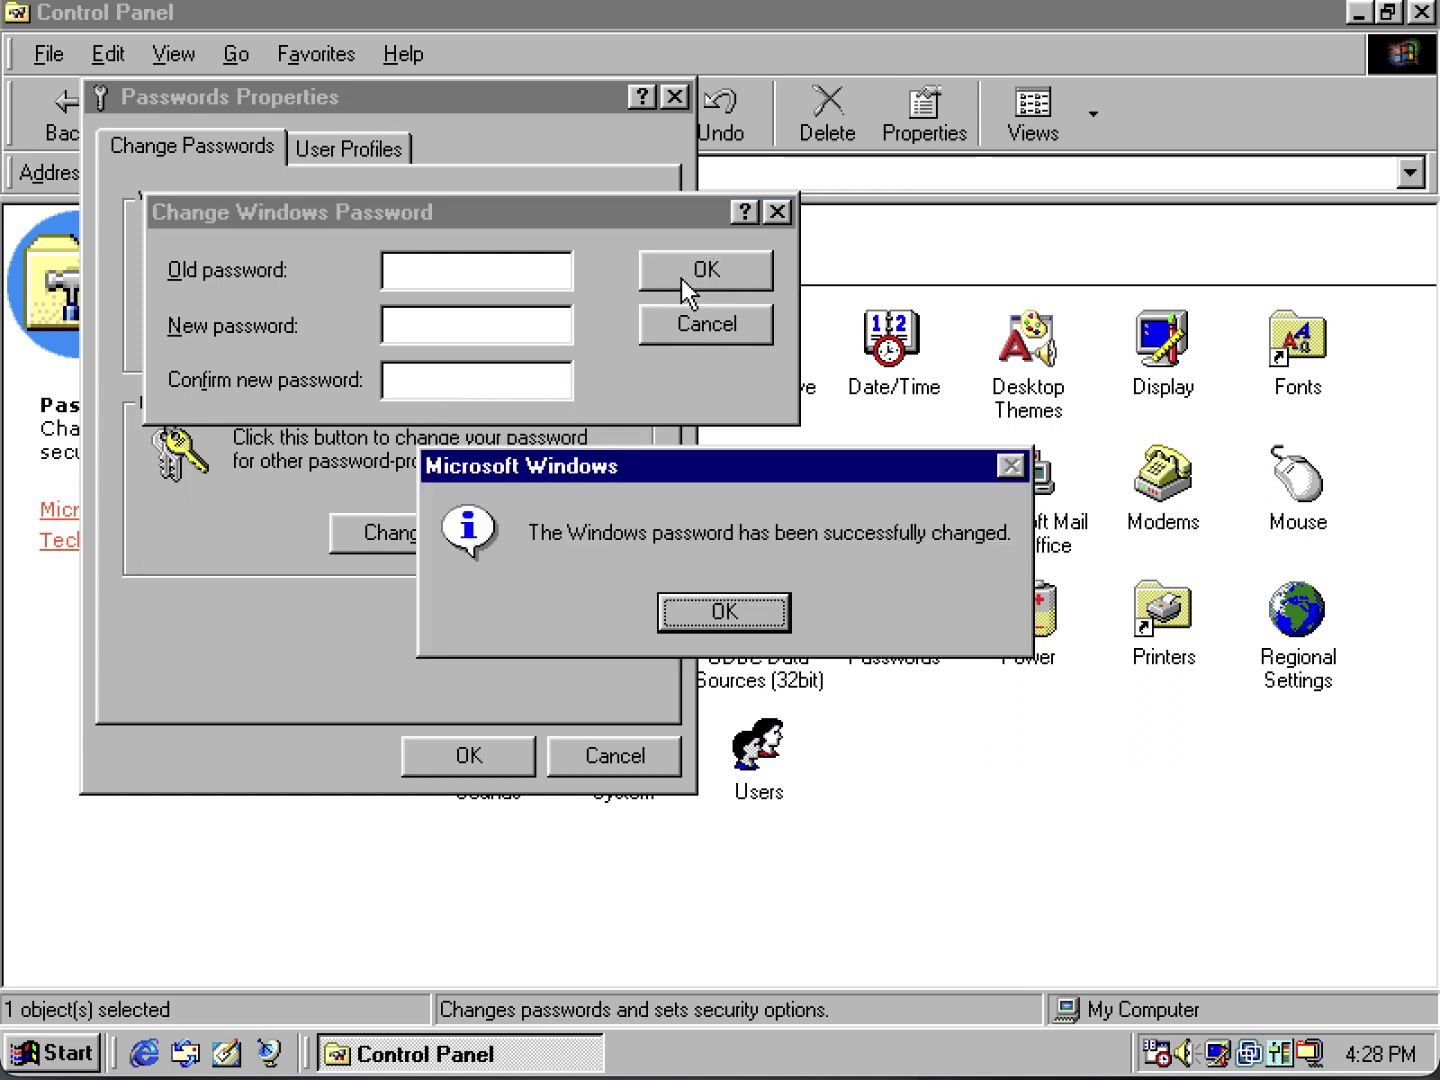
{"action": "left_click", "coordinate": [697, 612]}
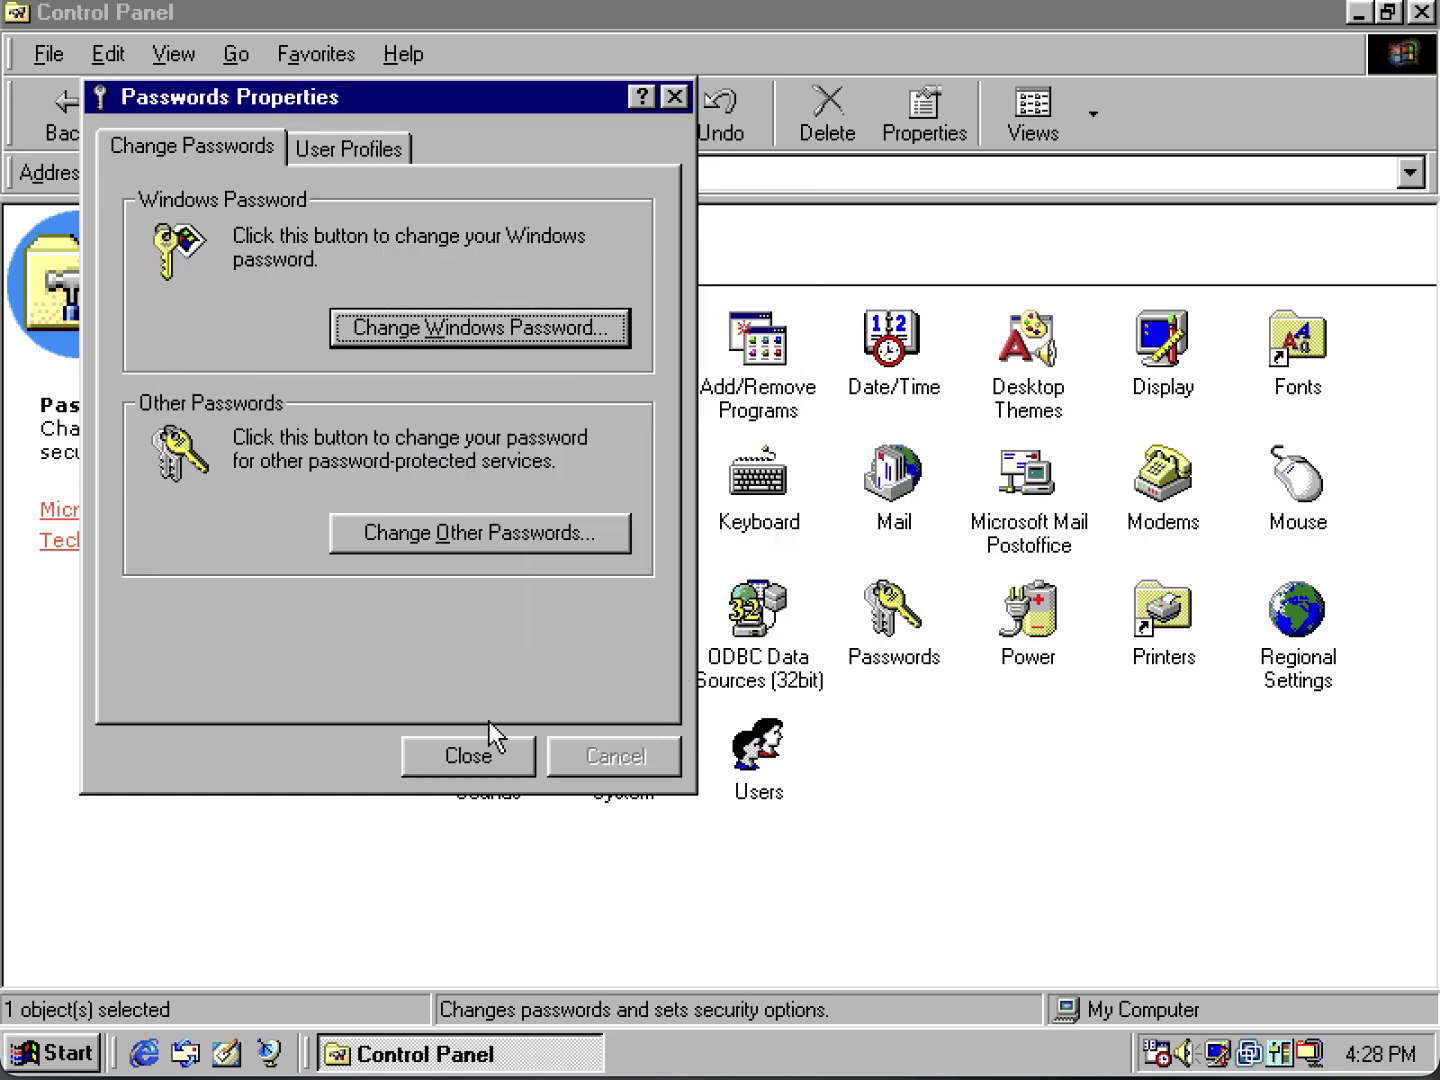
{"action": "left_click", "coordinate": [482, 756]}
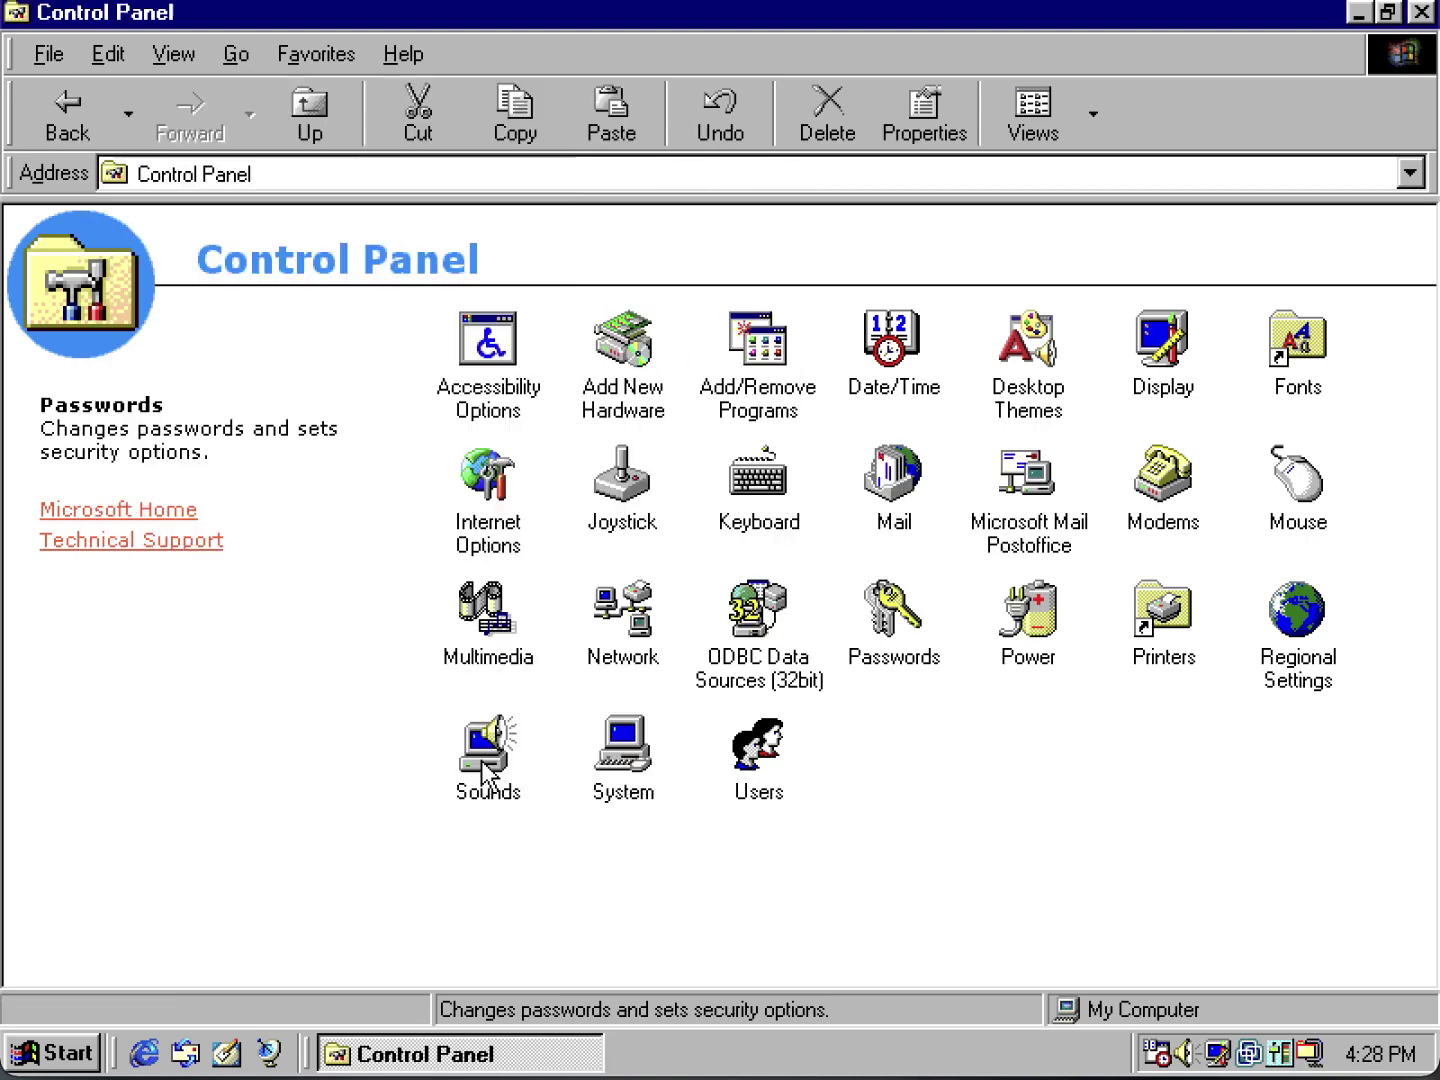
{"action": "right_click", "coordinate": [538, 1066]}
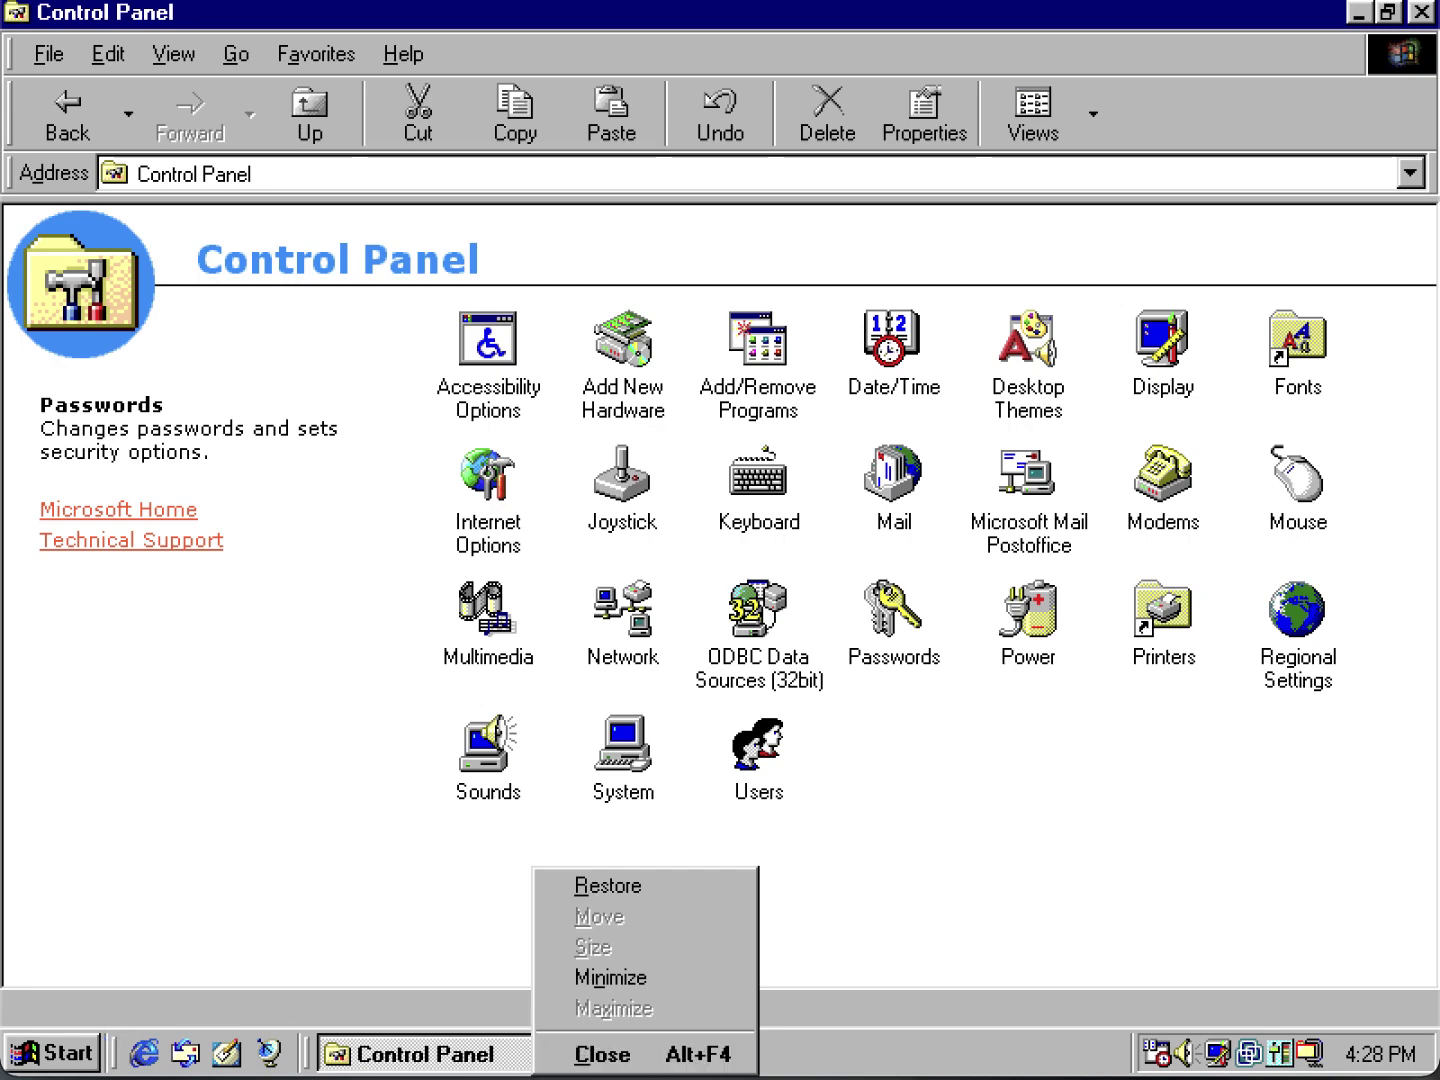
Close the Control Panel and start a Files or Folders search on drive (C:).
{"action": "left_click", "coordinate": [580, 1055]}
{"action": "left_click", "coordinate": [64, 1053]}
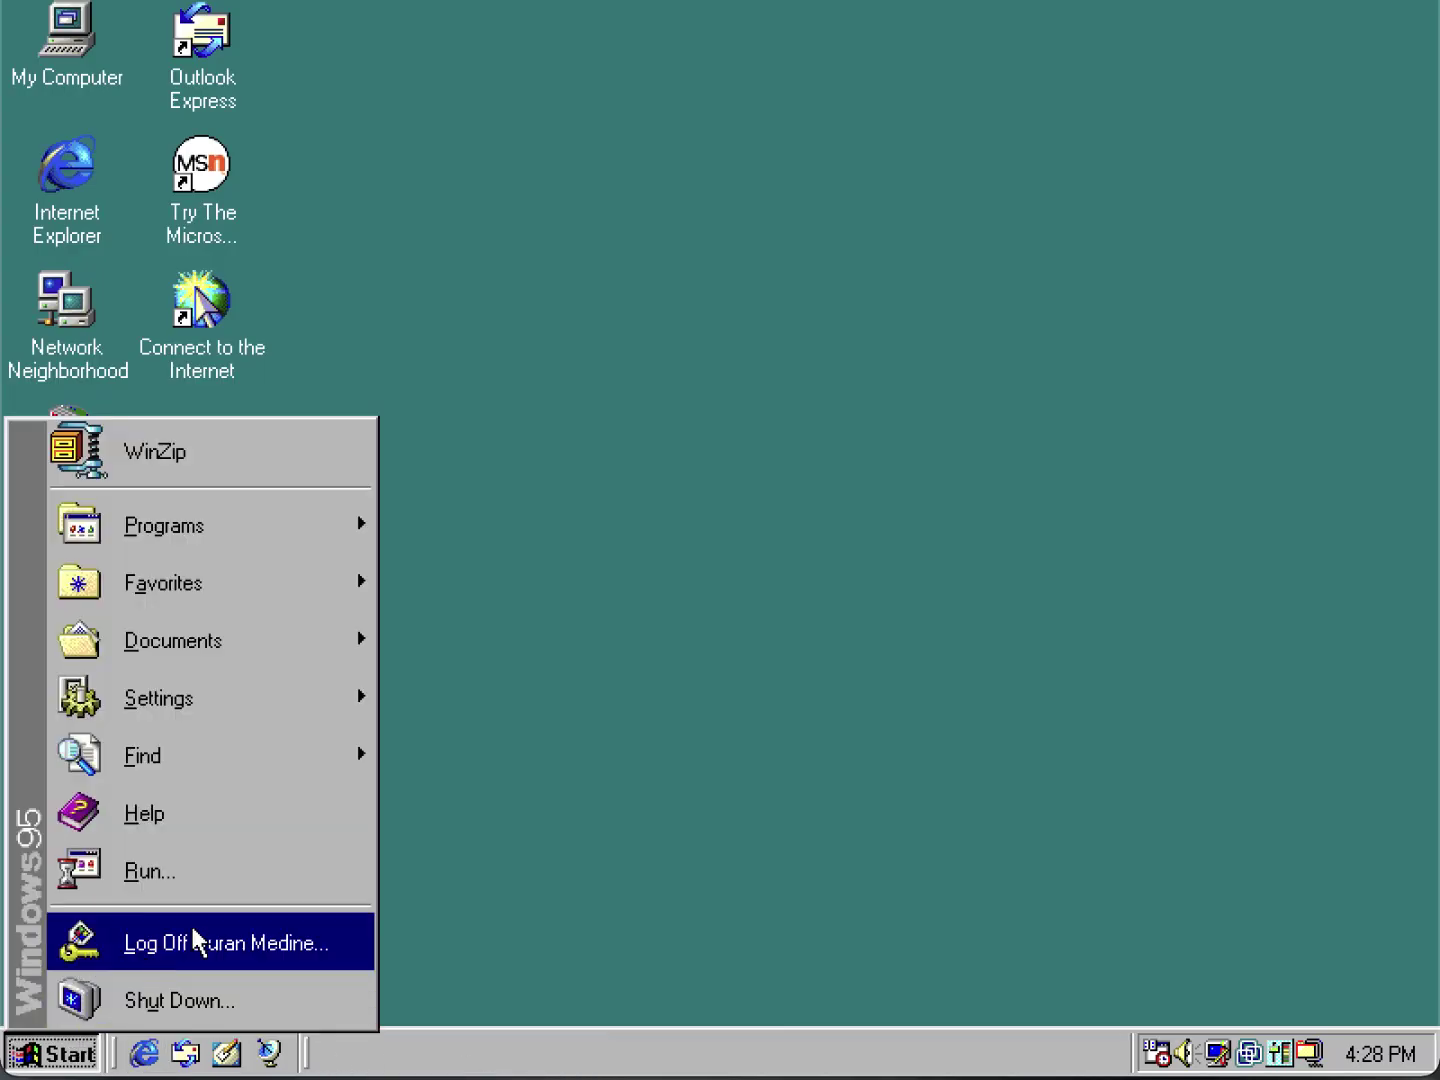
{"action": "mouse_move", "coordinate": [283, 751]}
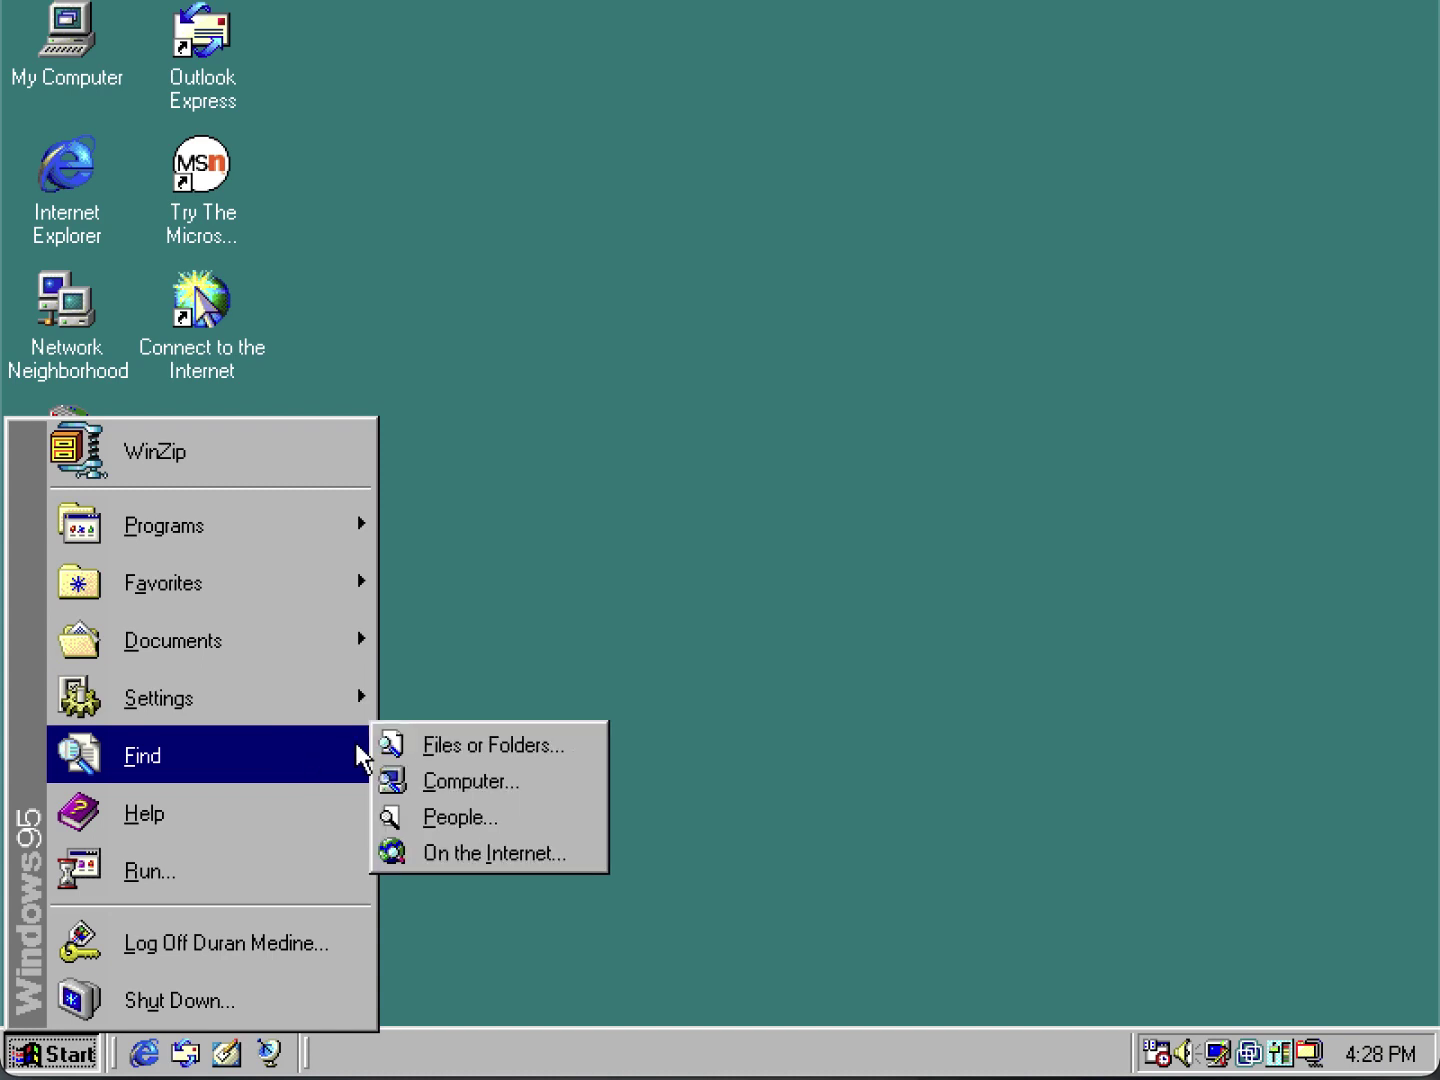
{"action": "left_click", "coordinate": [392, 744]}
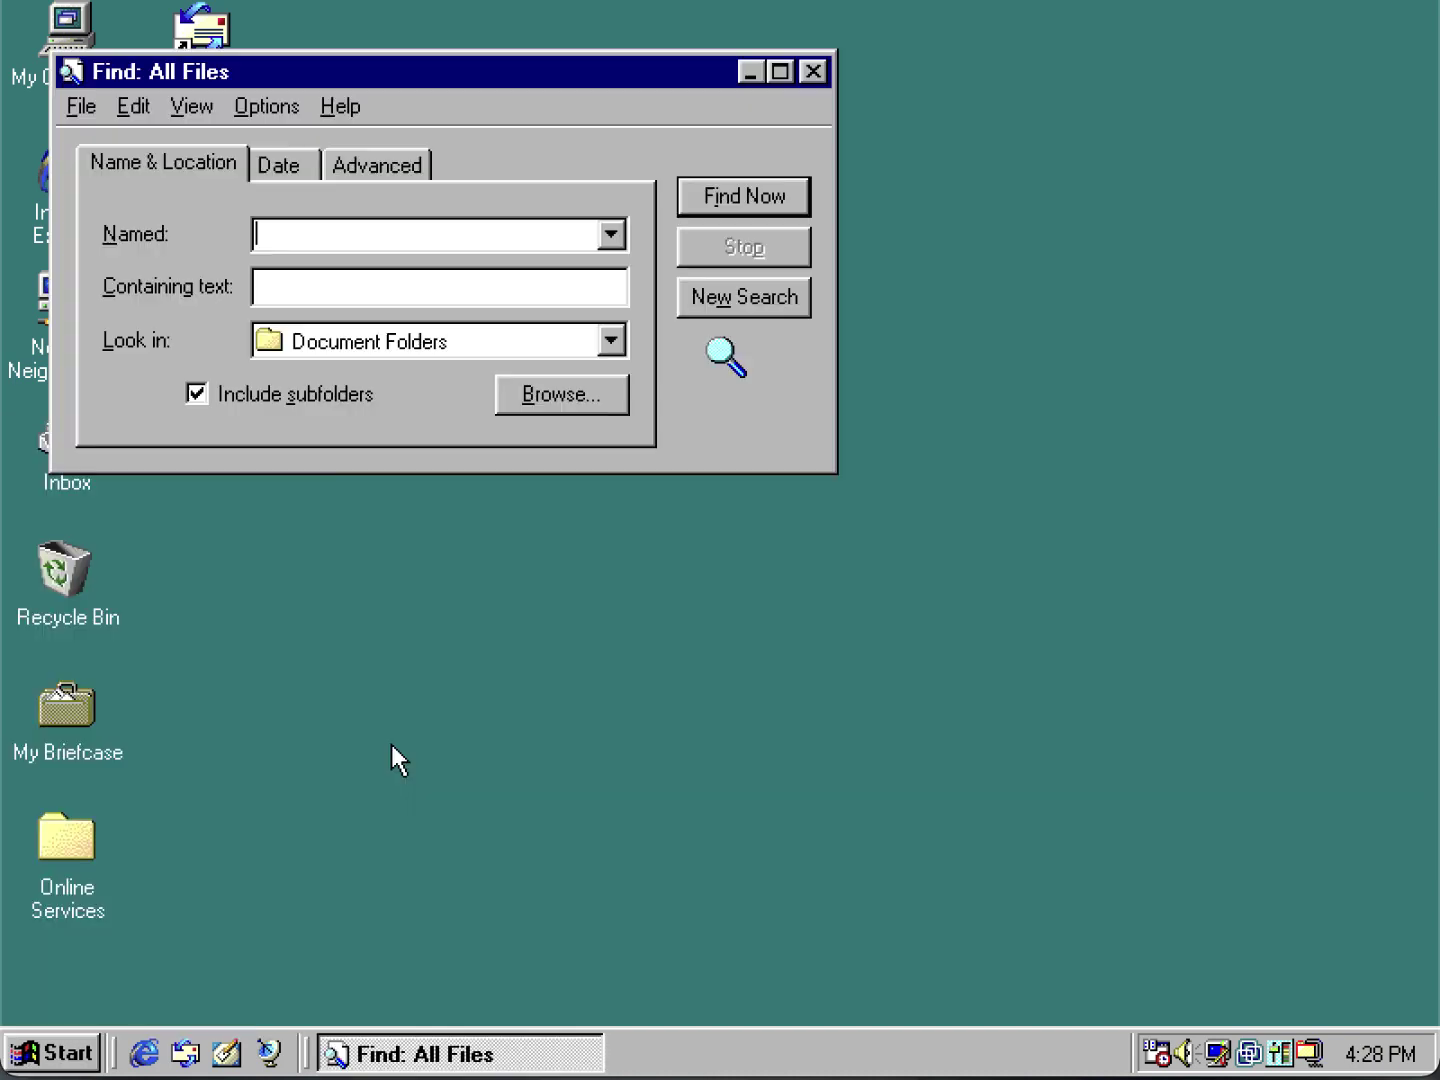
{"action": "left_click", "coordinate": [612, 345]}
{"action": "left_click", "coordinate": [556, 520]}
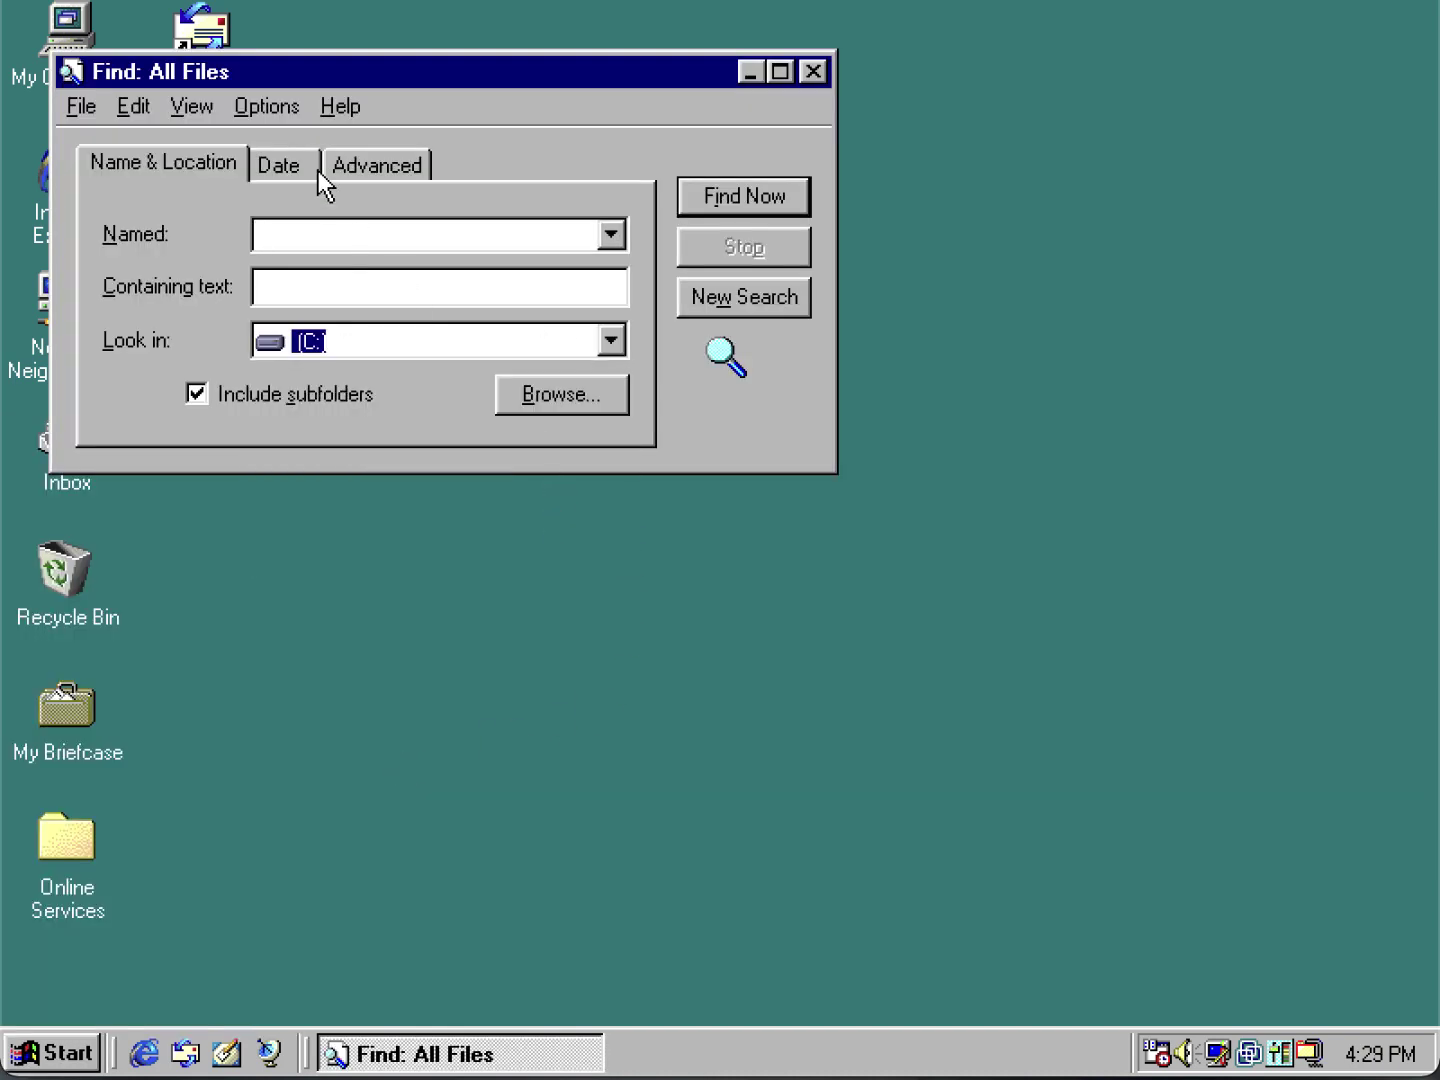
Search for files named .pwl, find none, and close the Find window.
{"action": "left_click", "coordinate": [316, 226]}
{"action": "type", "text": ".pwl"}
{"action": "key", "text": "Return"}
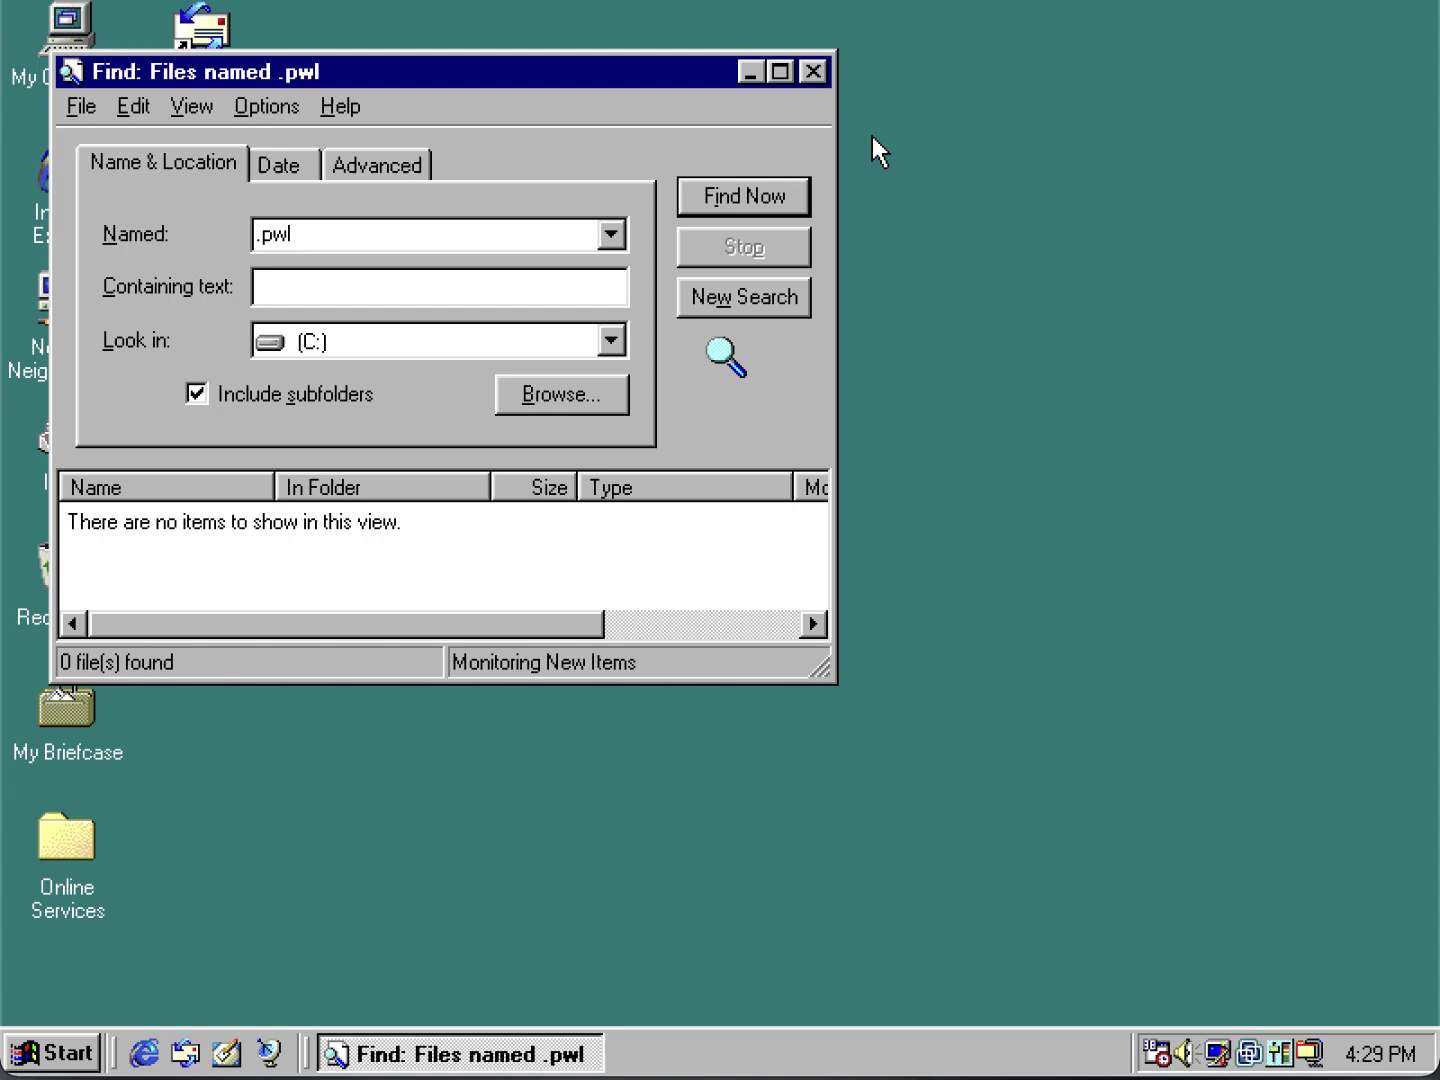
{"action": "left_click", "coordinate": [816, 72]}
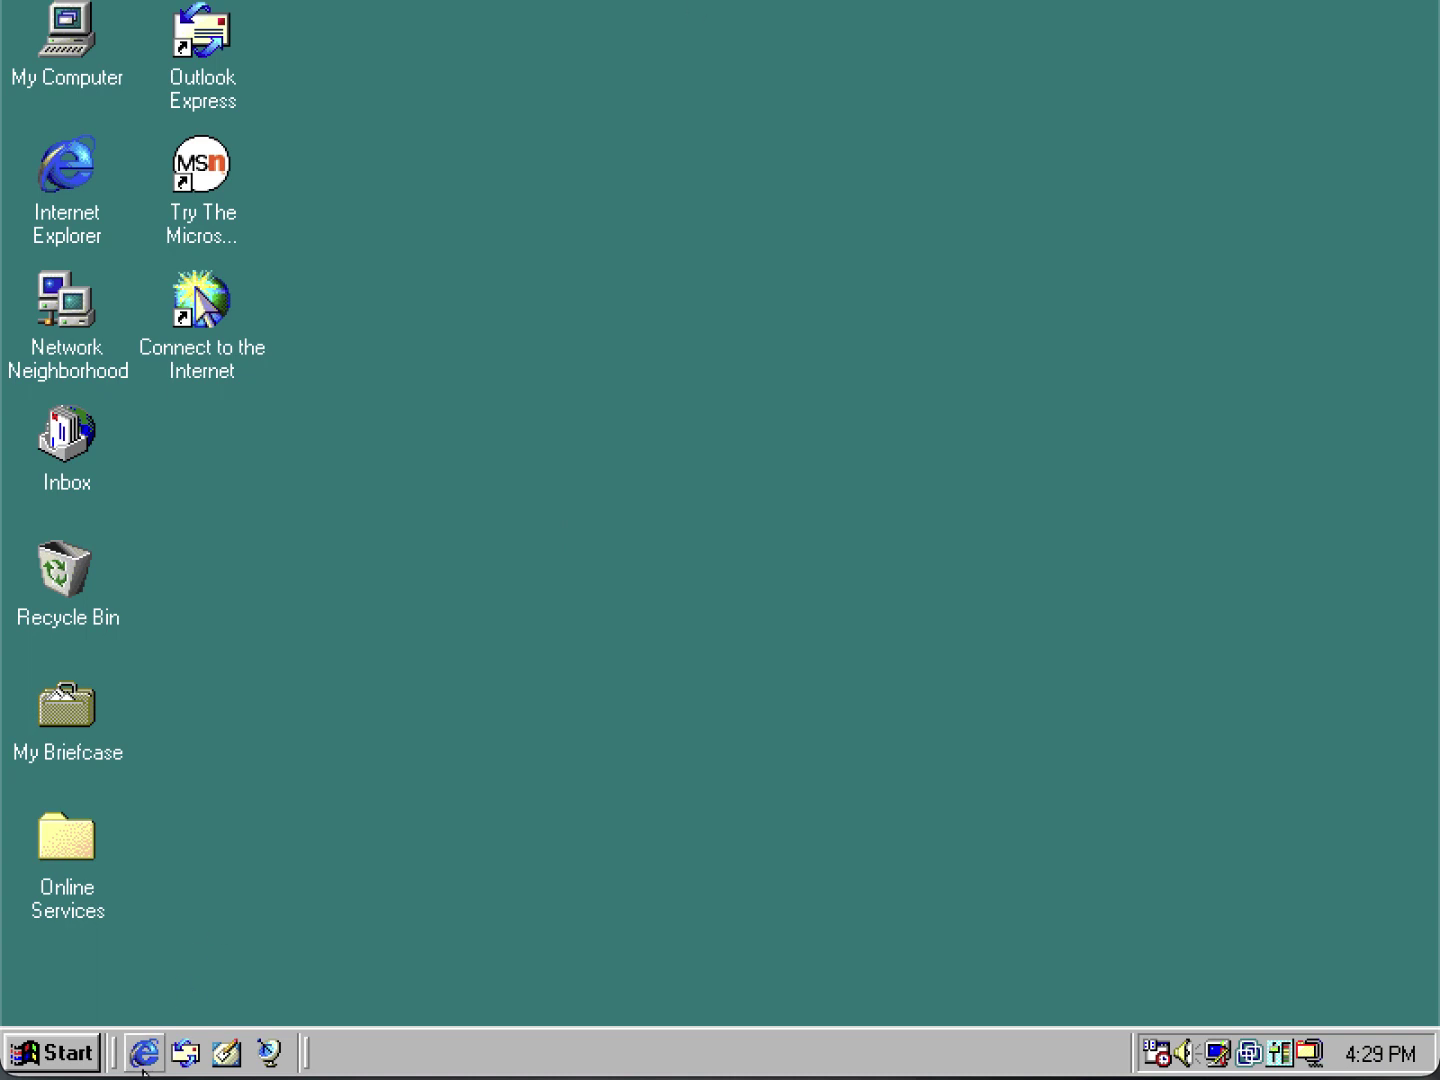
Log off from the Start menu and log back in with an empty Windows password.
{"action": "left_click", "coordinate": [40, 1058]}
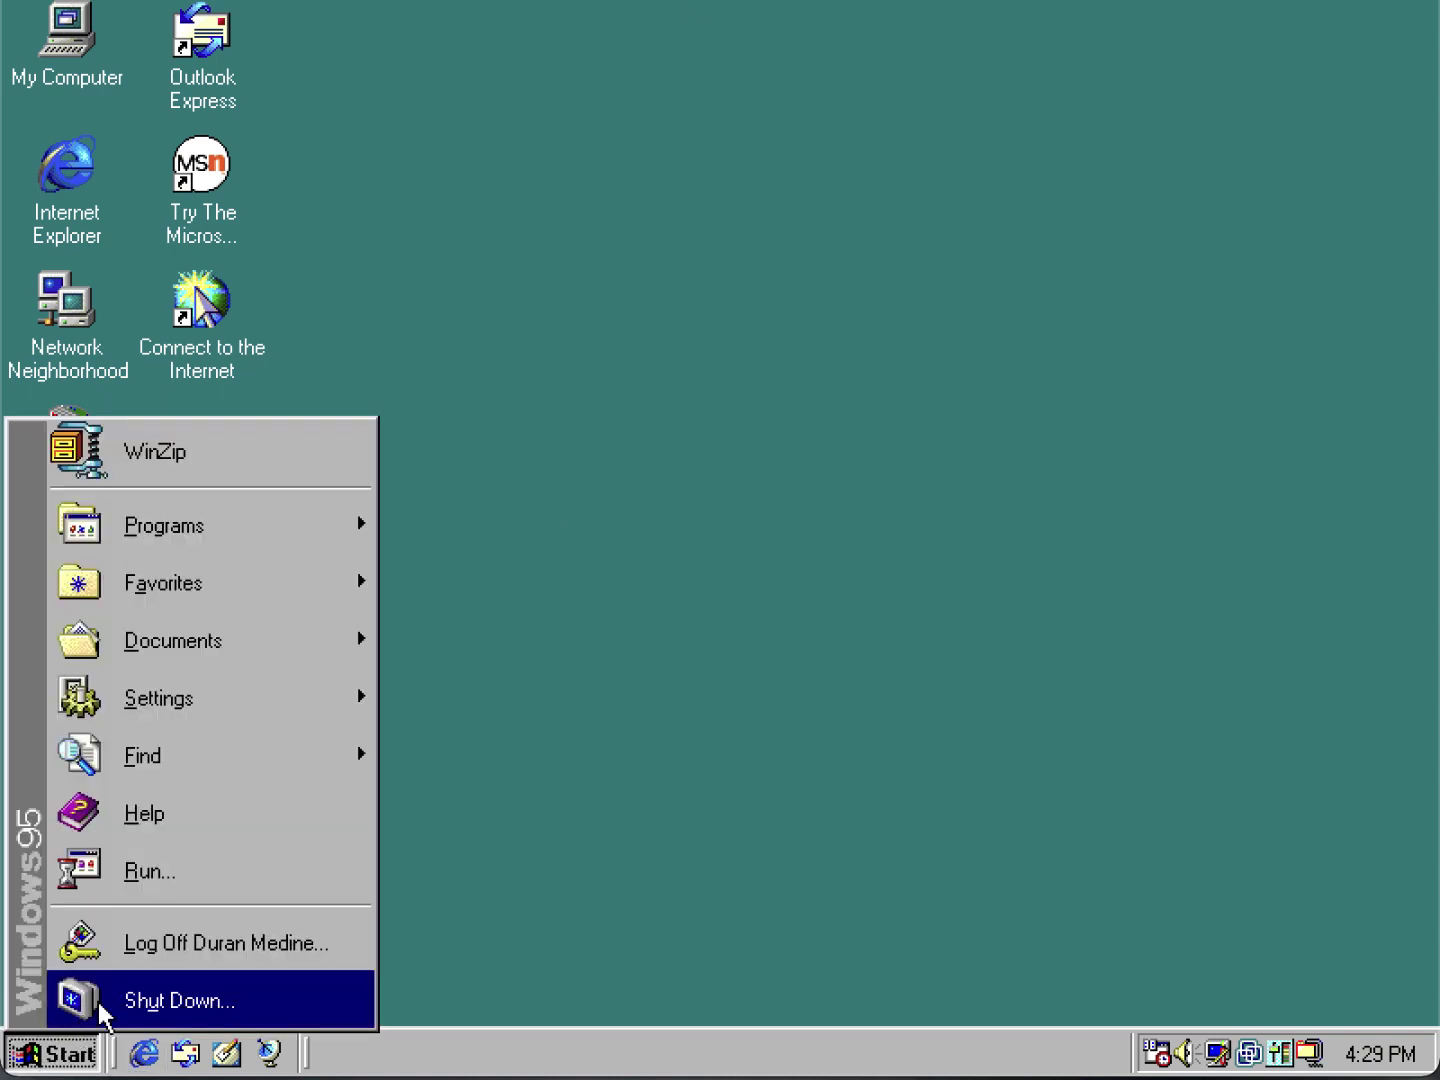
{"action": "left_click", "coordinate": [146, 950]}
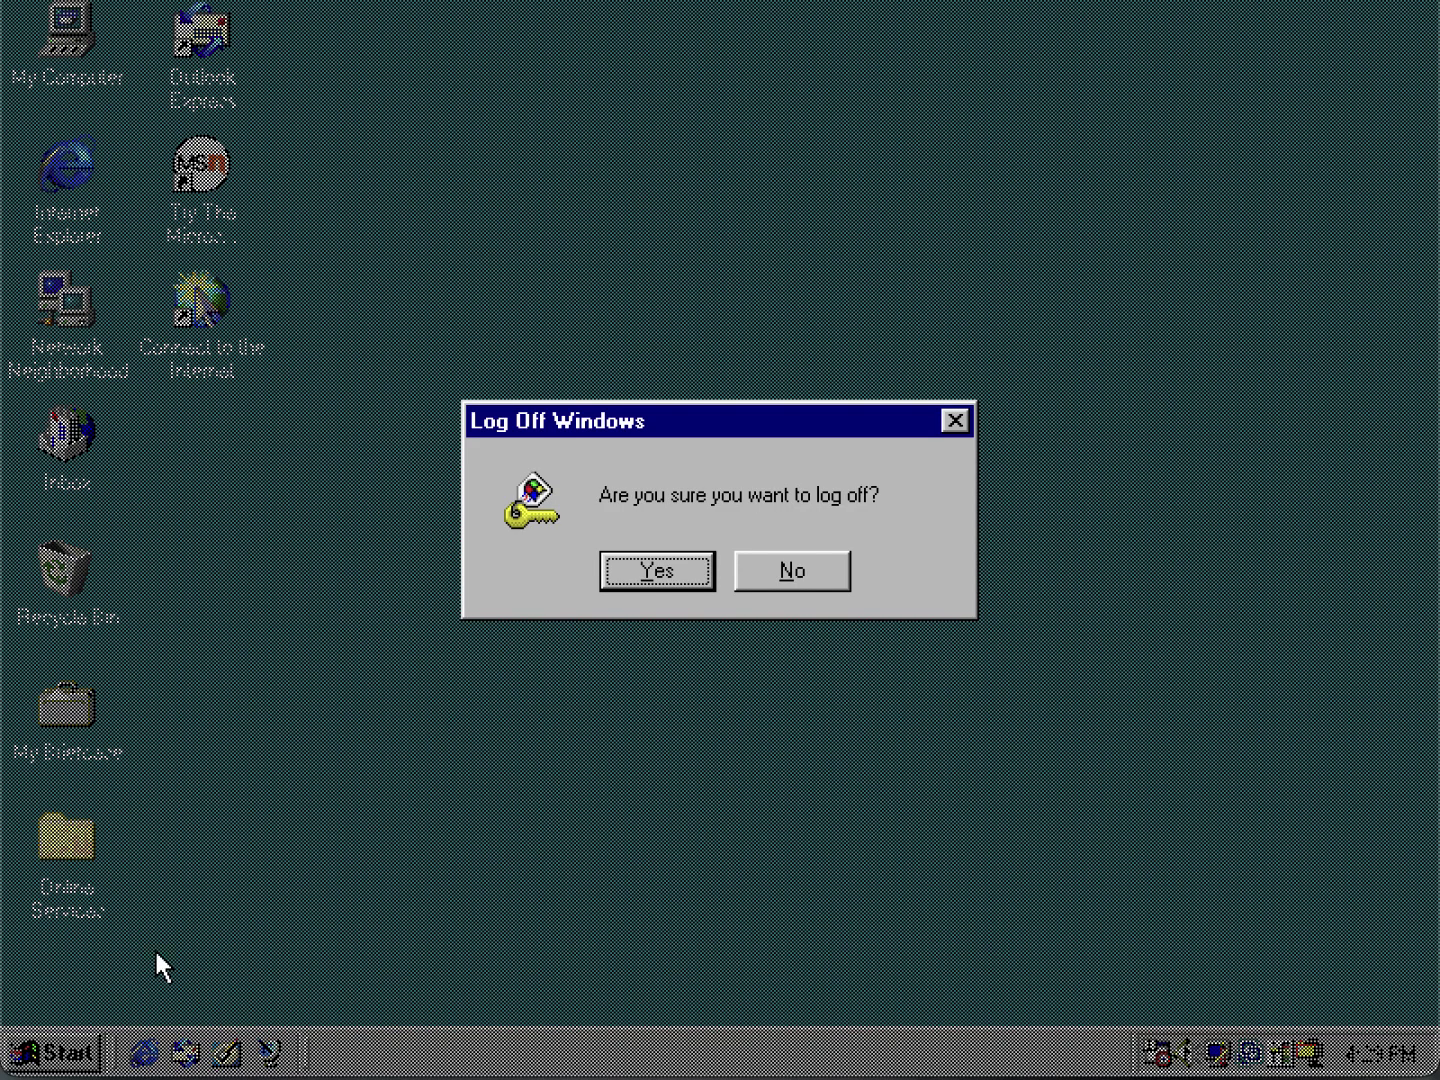
{"action": "left_click", "coordinate": [669, 580]}
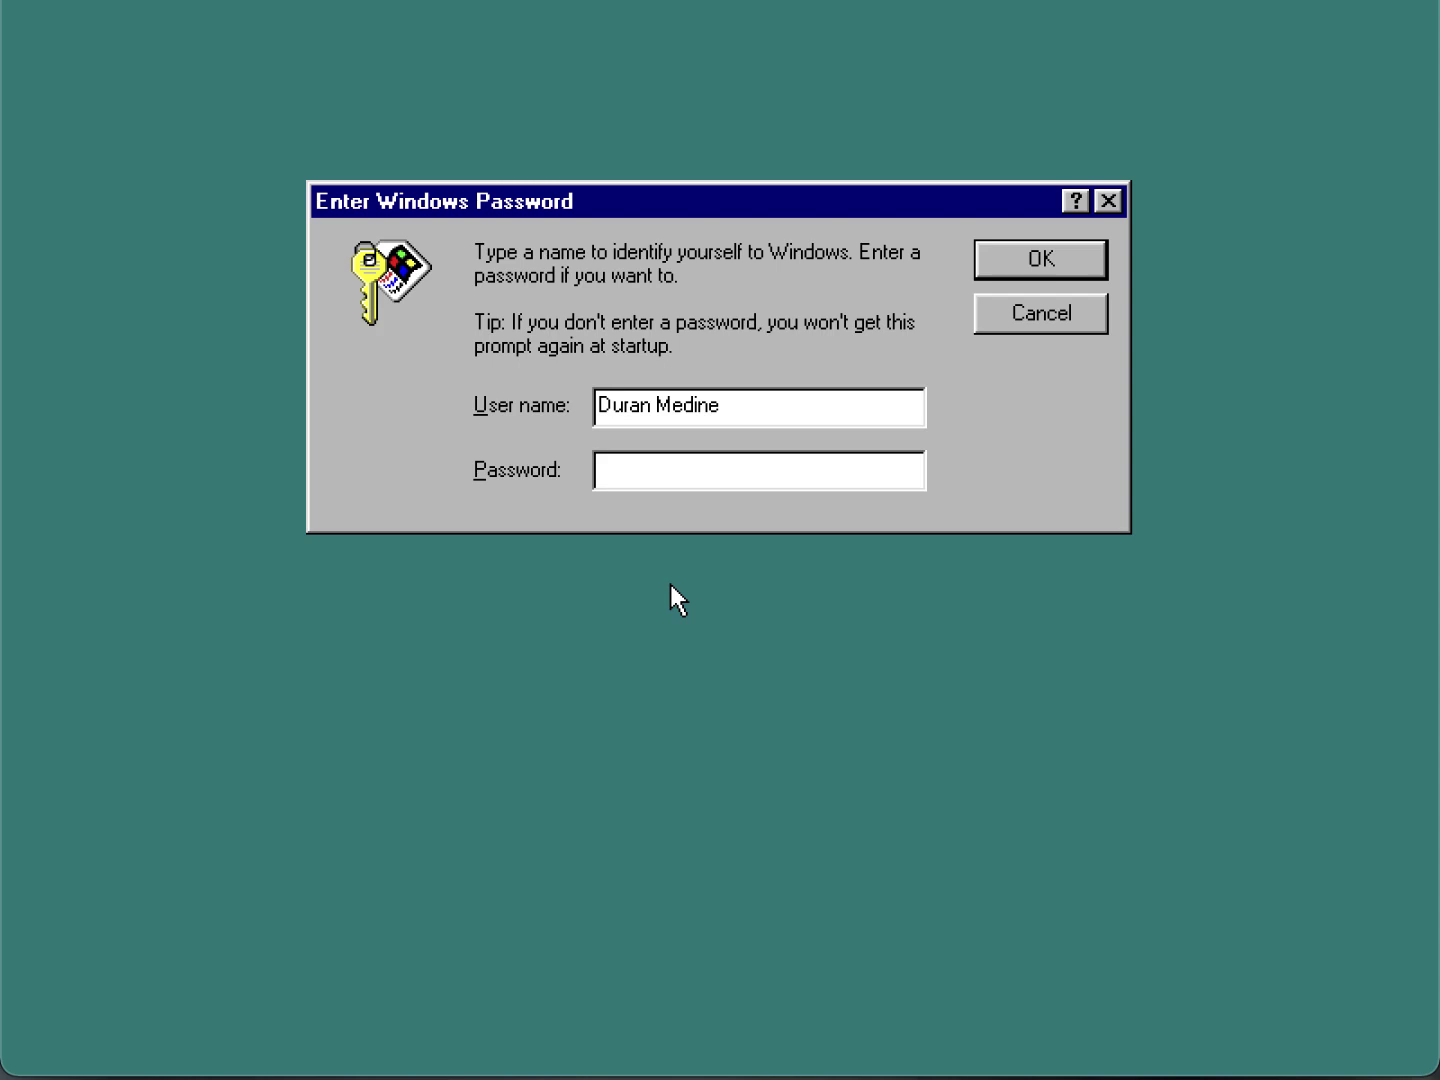
{"action": "key", "text": "Return"}
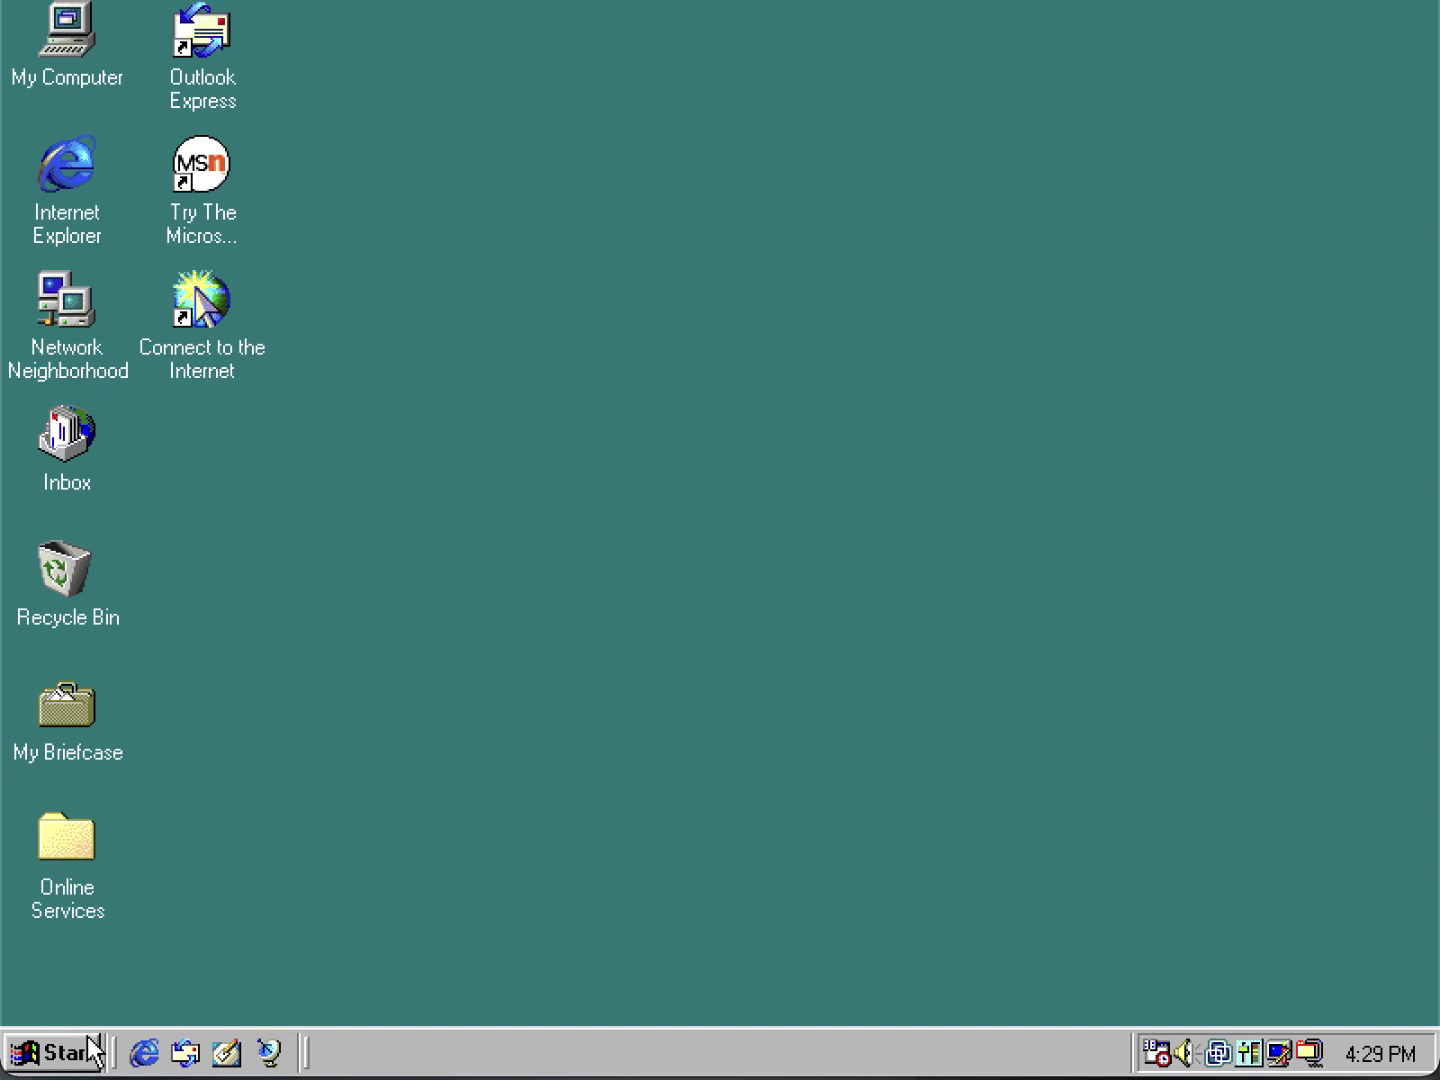
Bring up the Shut Down dialog from the Start menu with Restart chosen.
{"action": "left_click", "coordinate": [85, 1050]}
{"action": "left_click", "coordinate": [215, 985]}
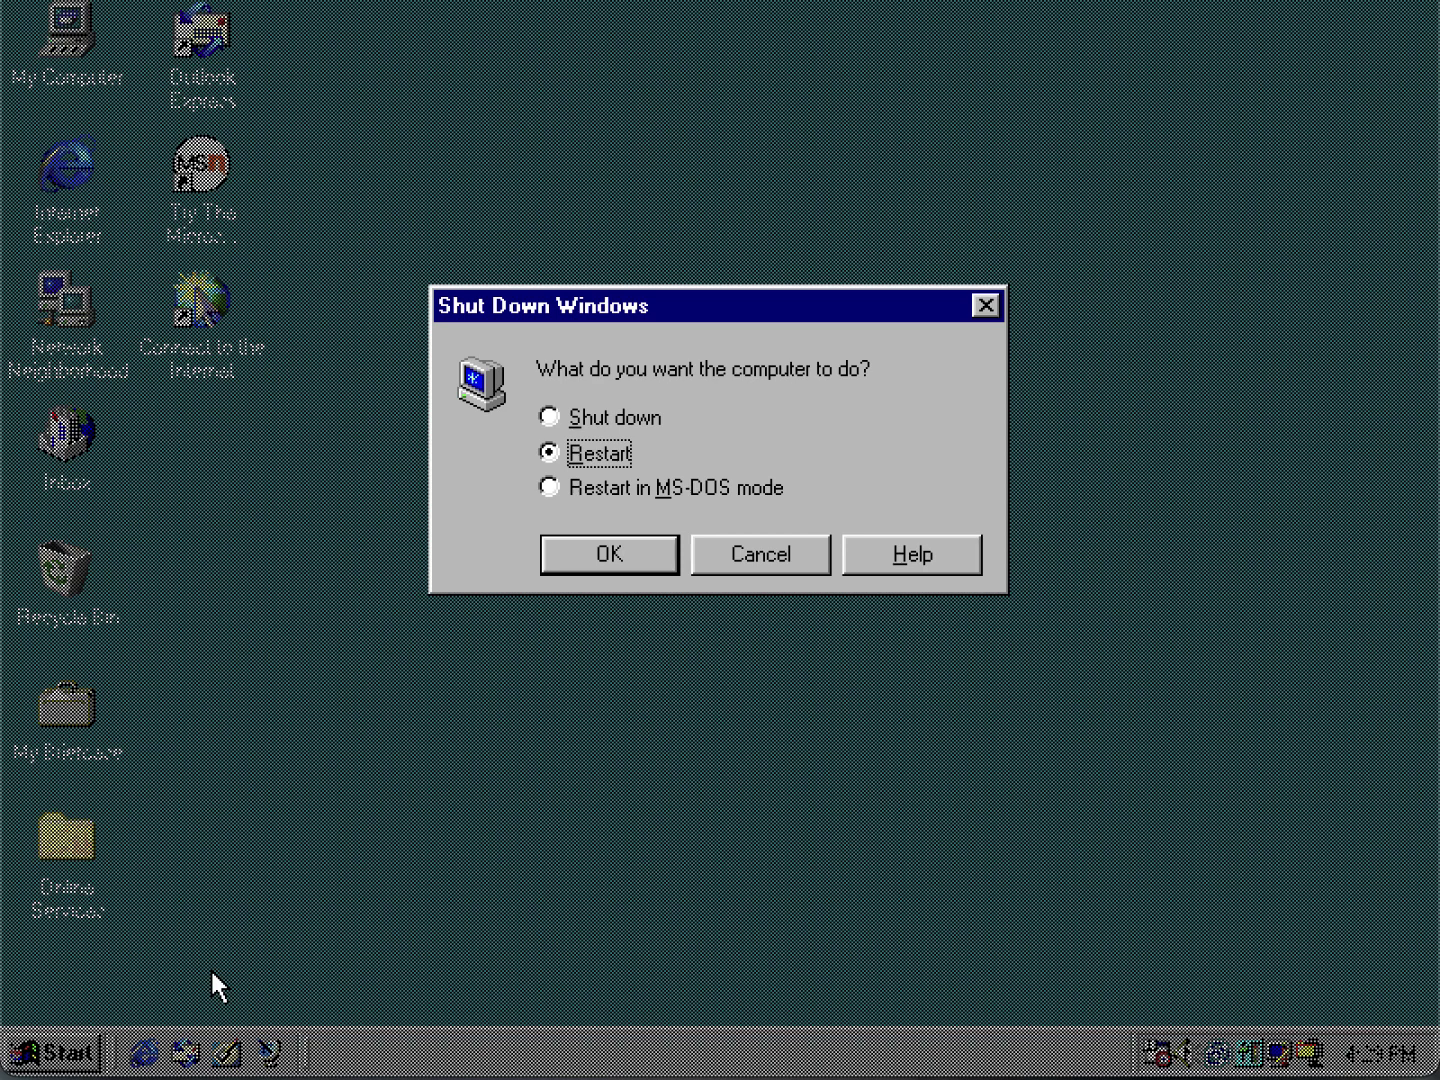
Confirm Restart so Windows reboots straight to the desktop.
{"action": "key", "text": "Return"}
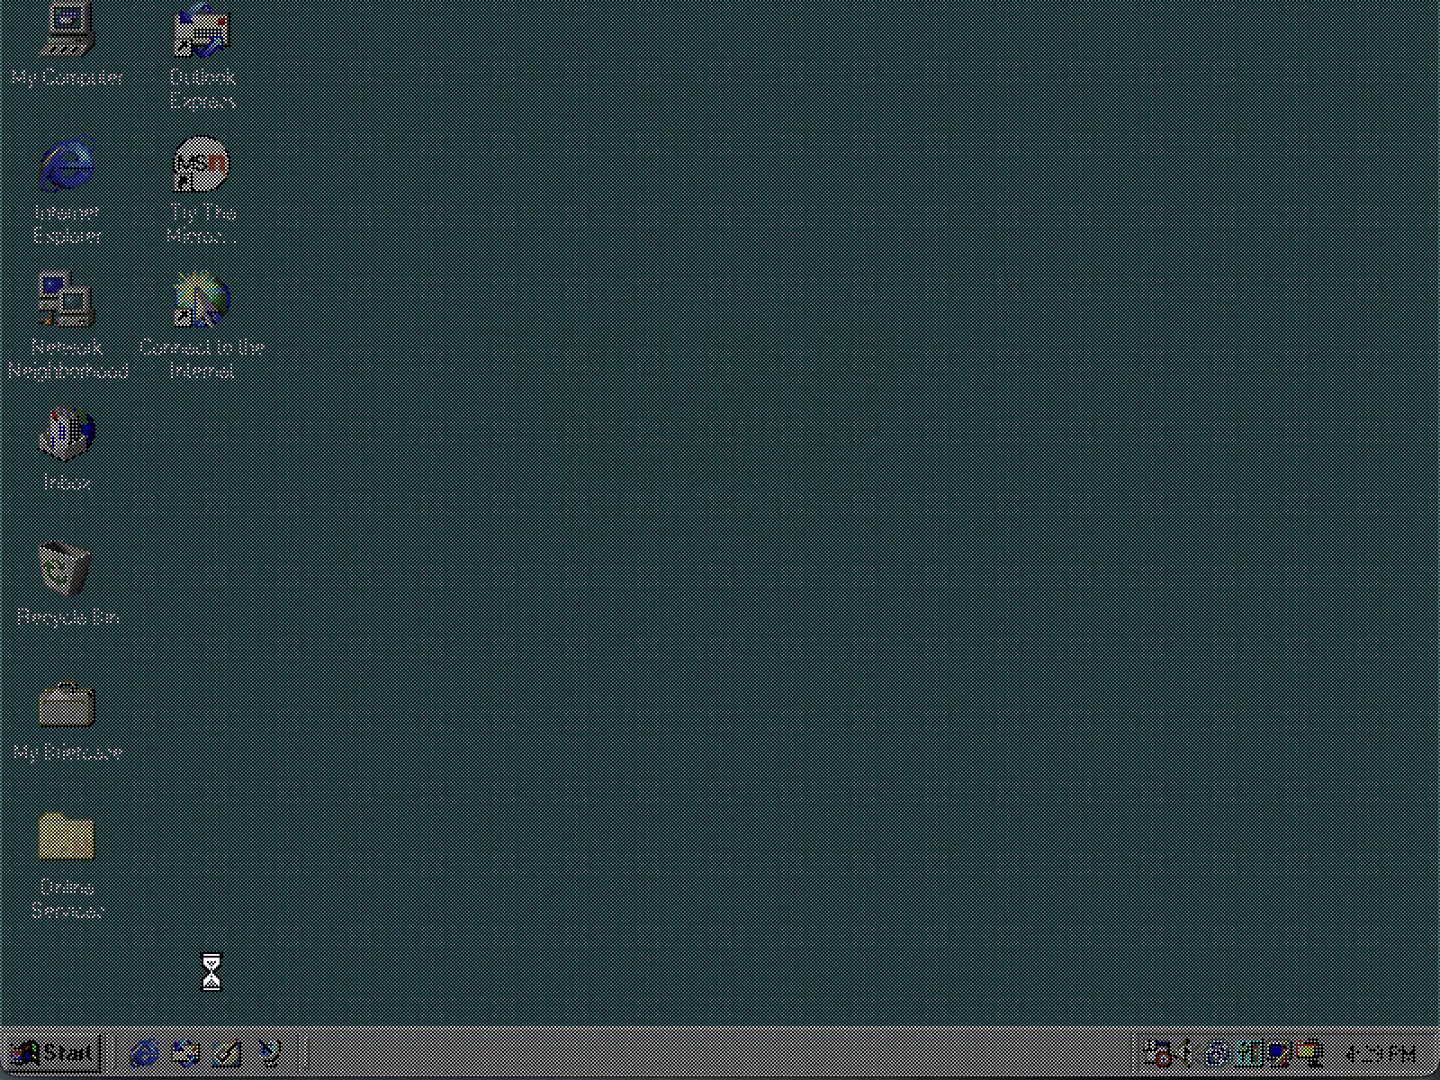